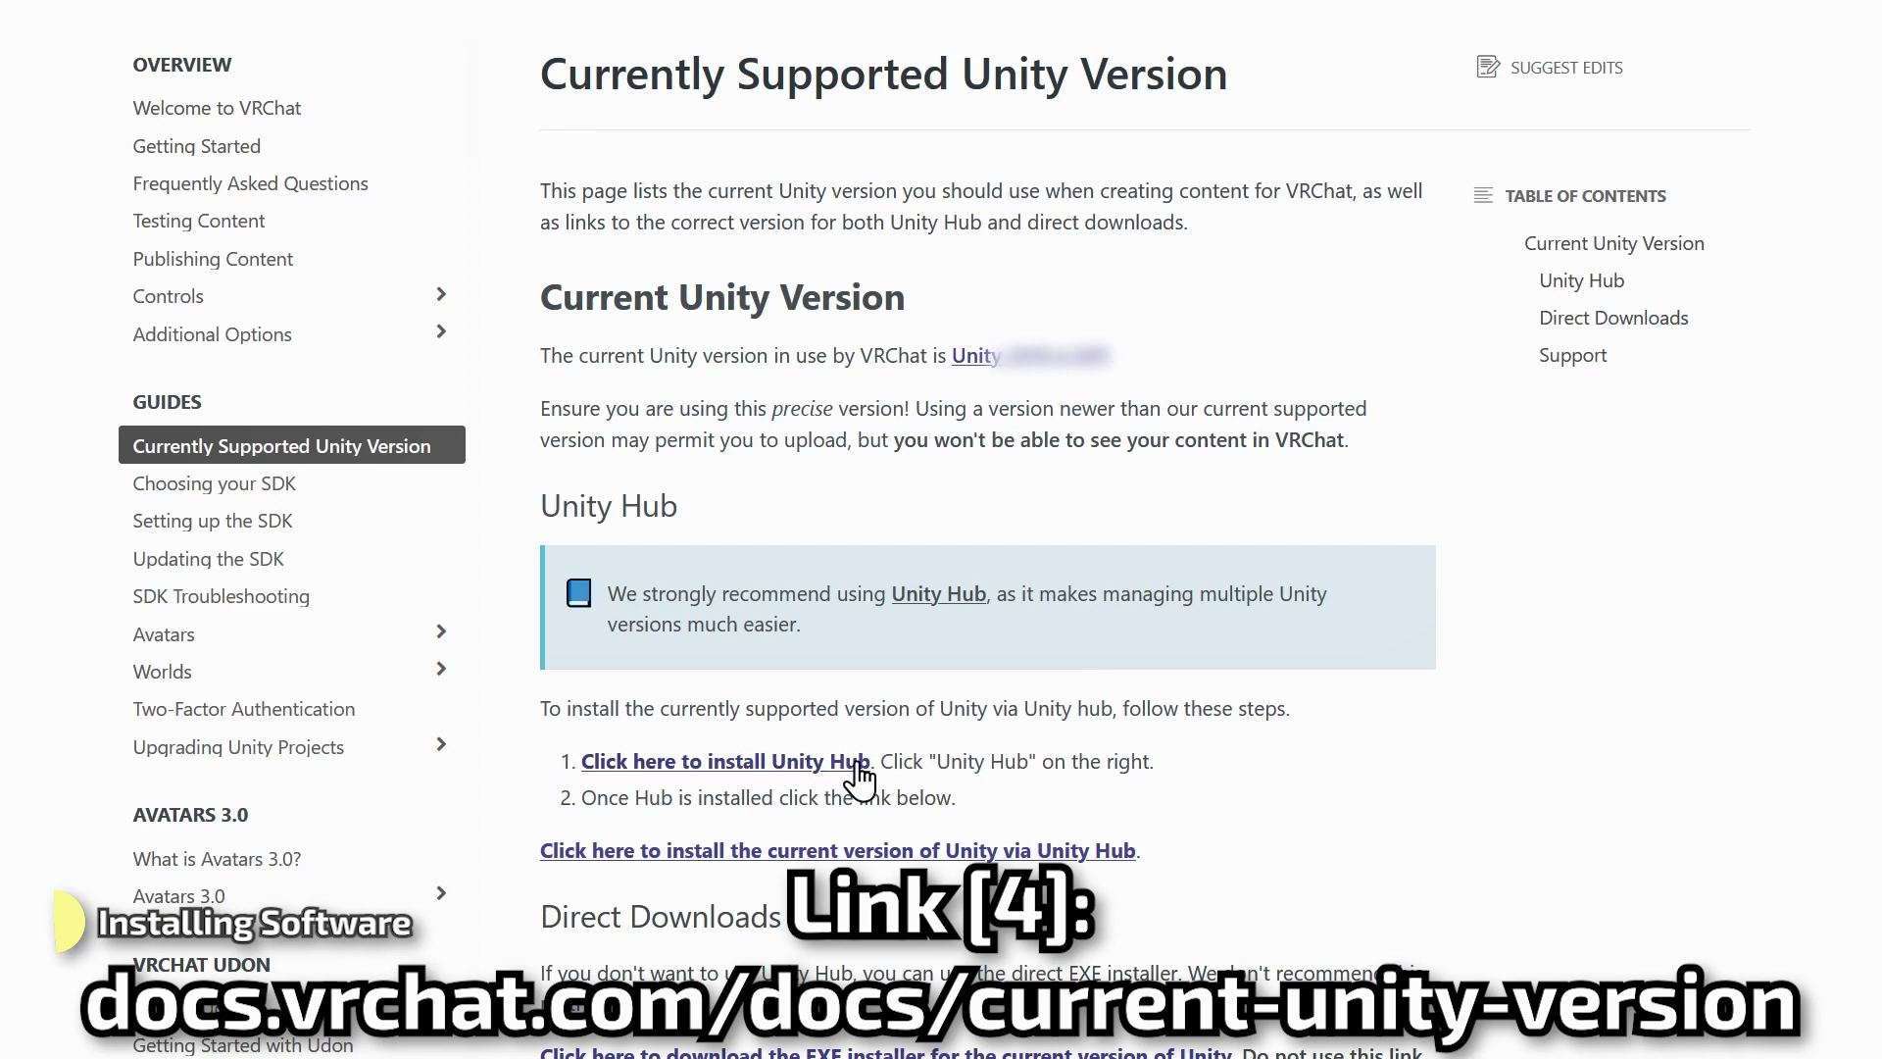
Download UnityHubSetup.exe from the Unity download page and install Unity Hub in the default folder.
click(825, 762)
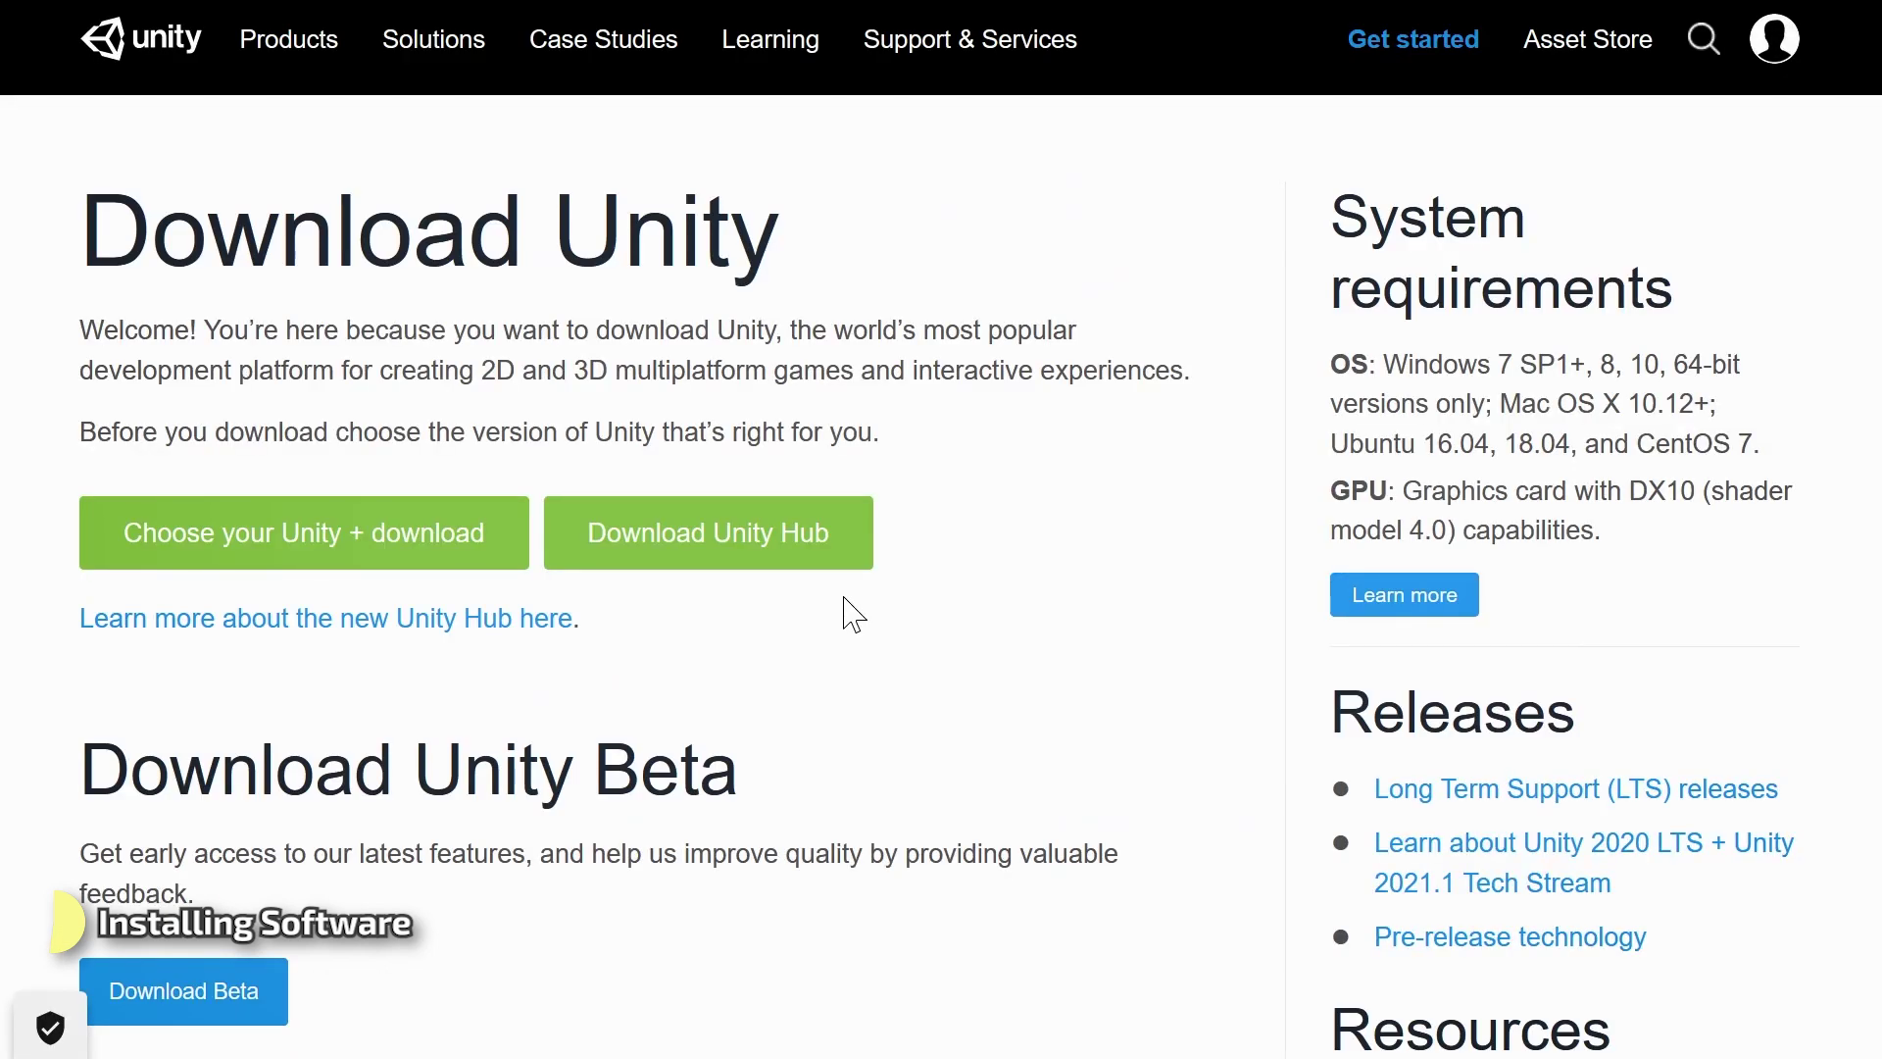
click(745, 564)
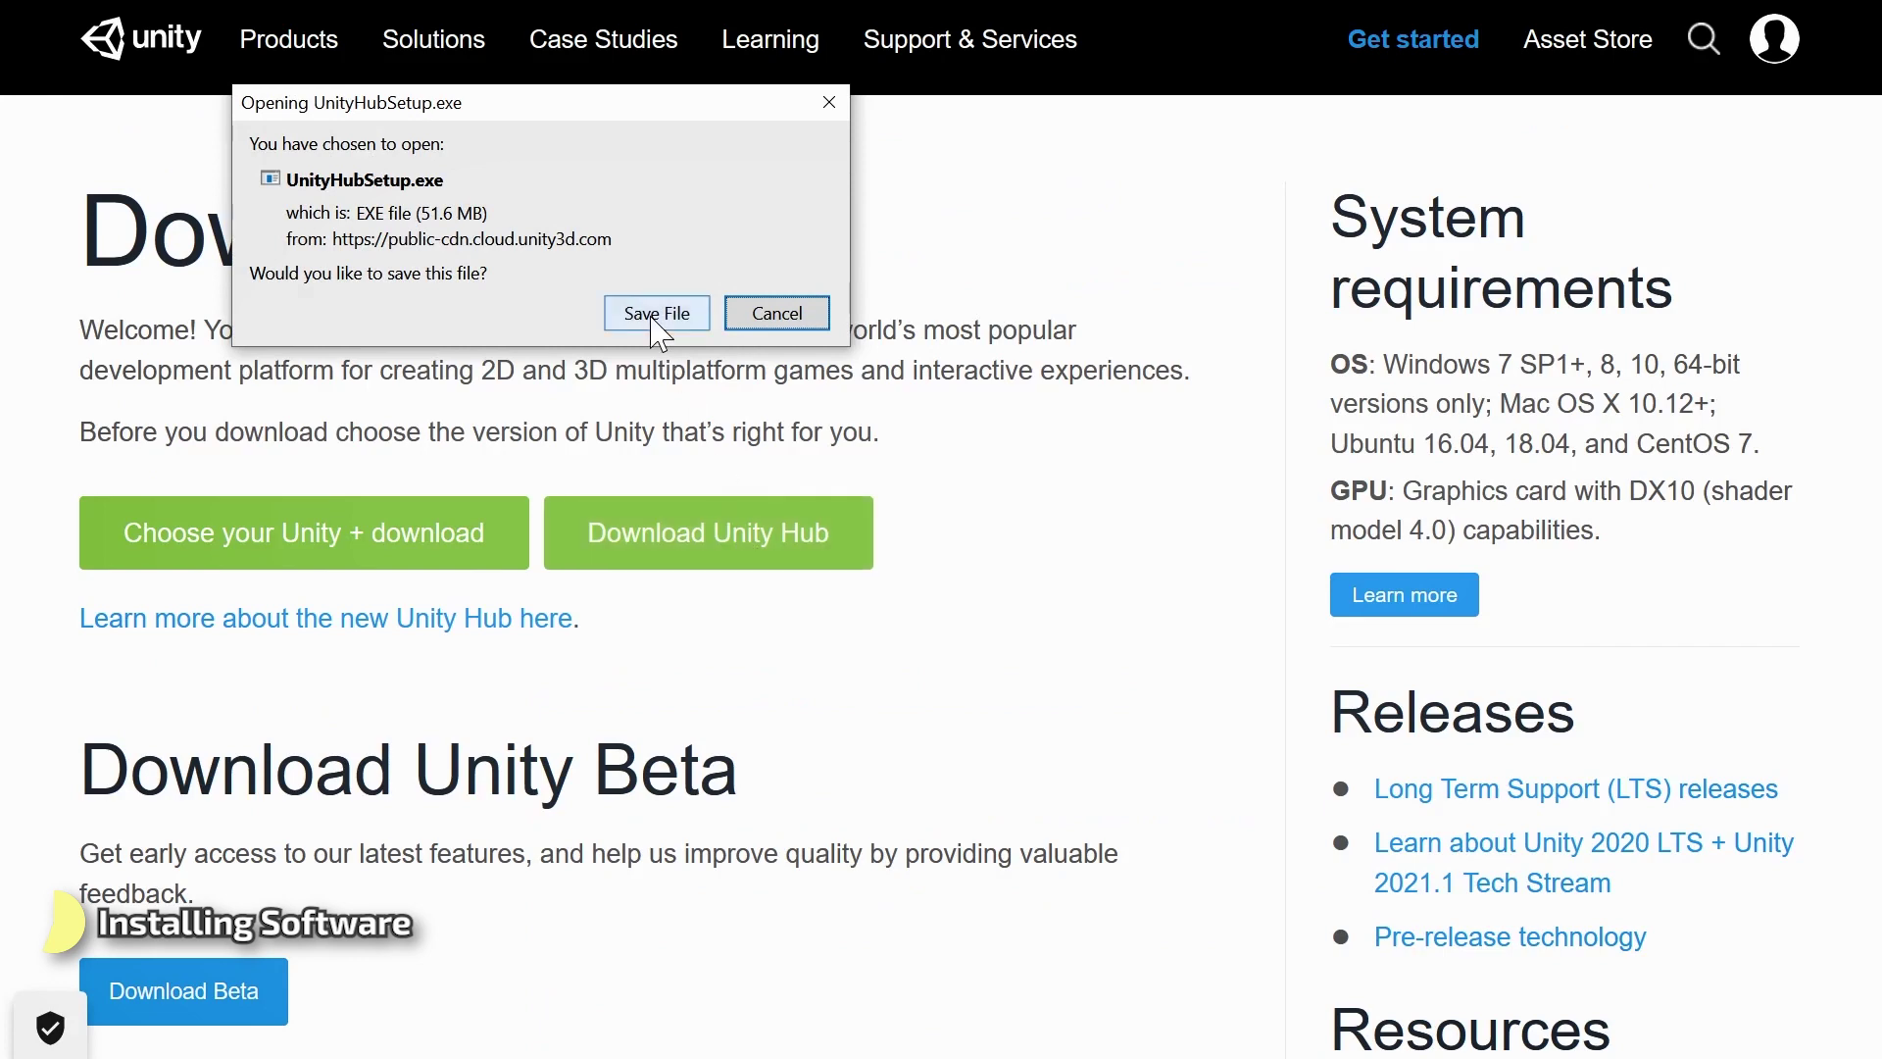
click(657, 313)
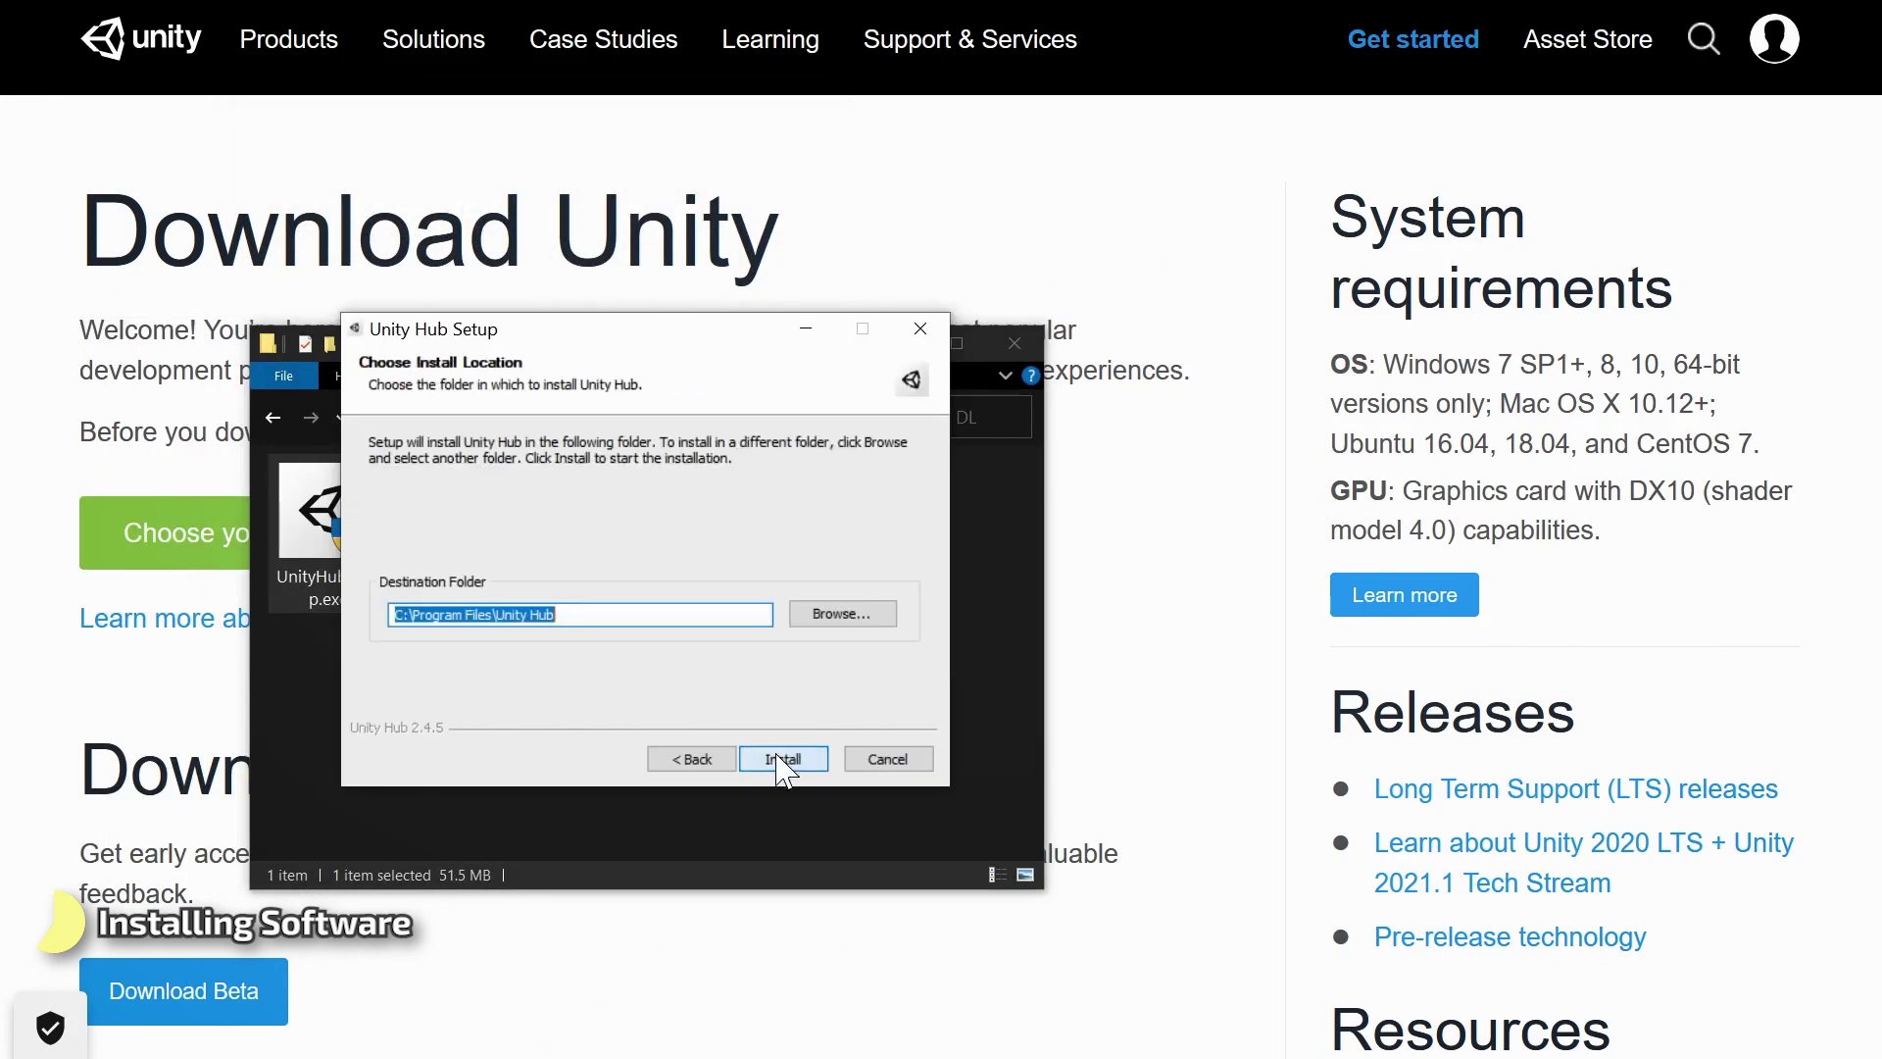
click(781, 758)
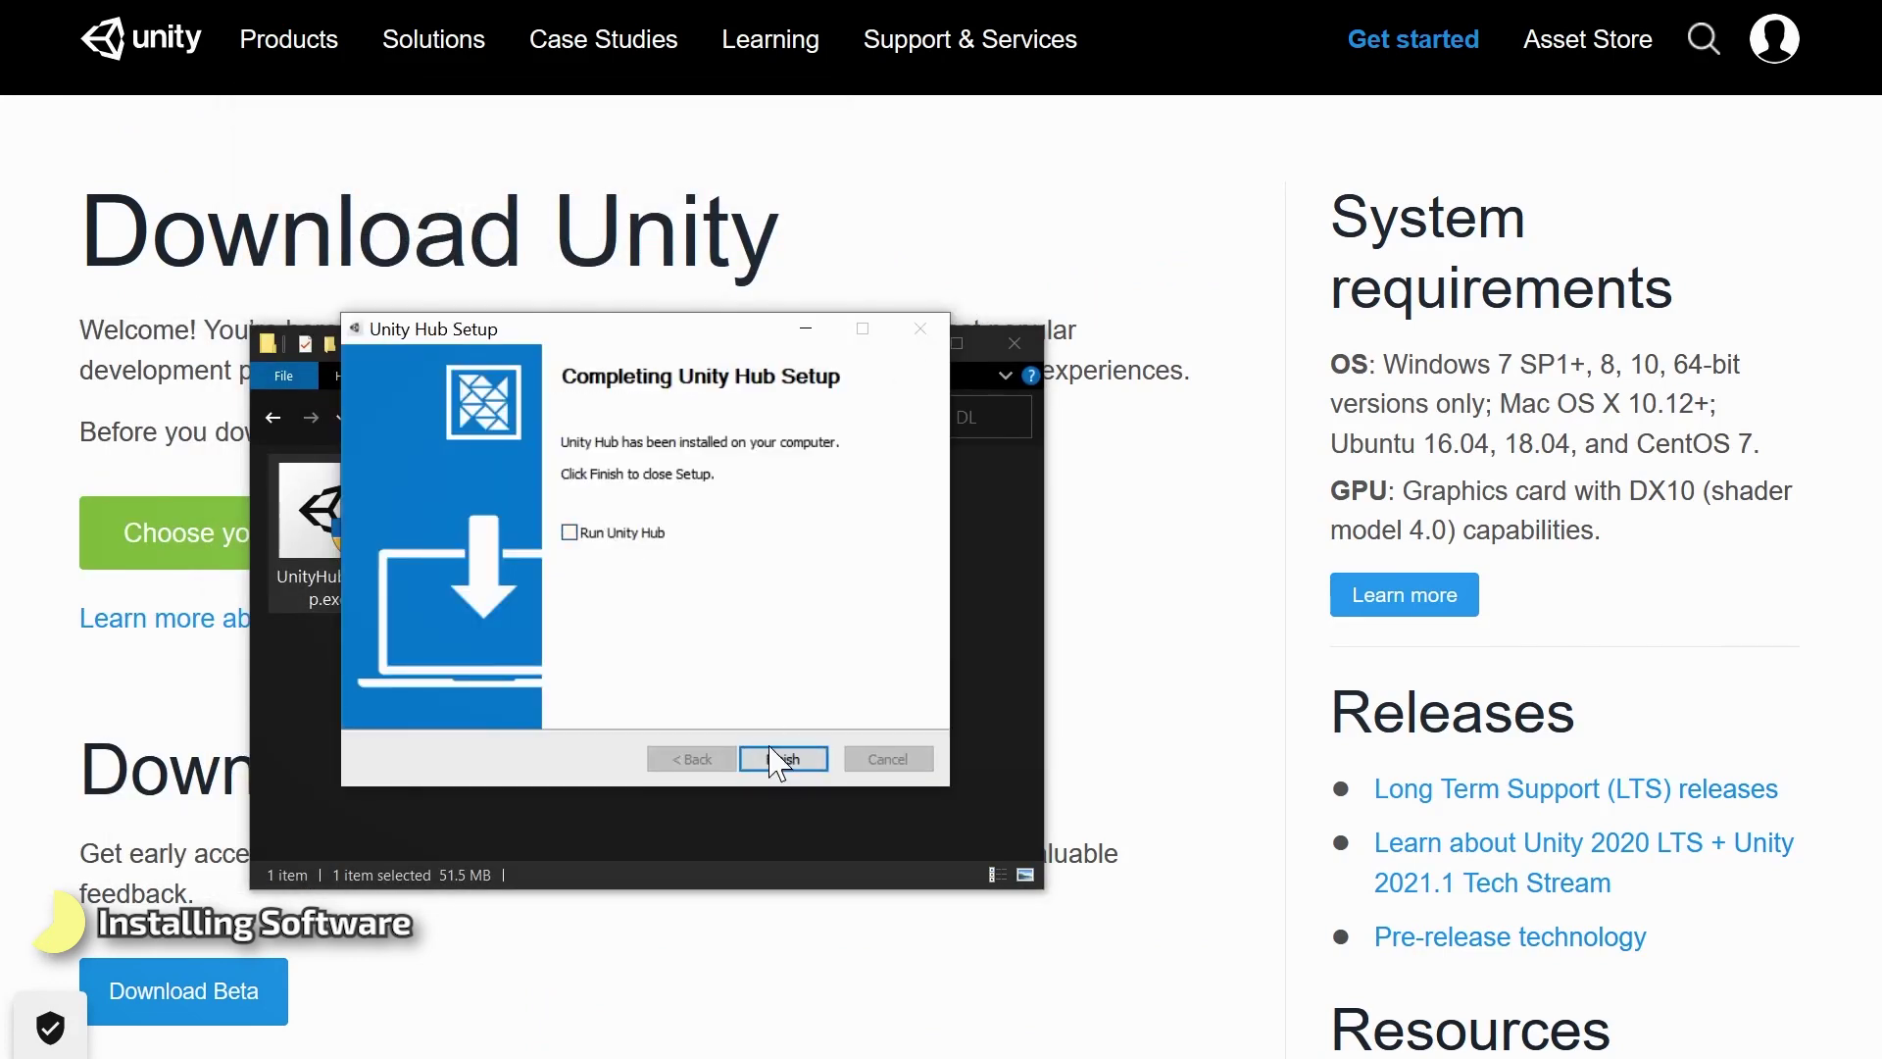
click(781, 758)
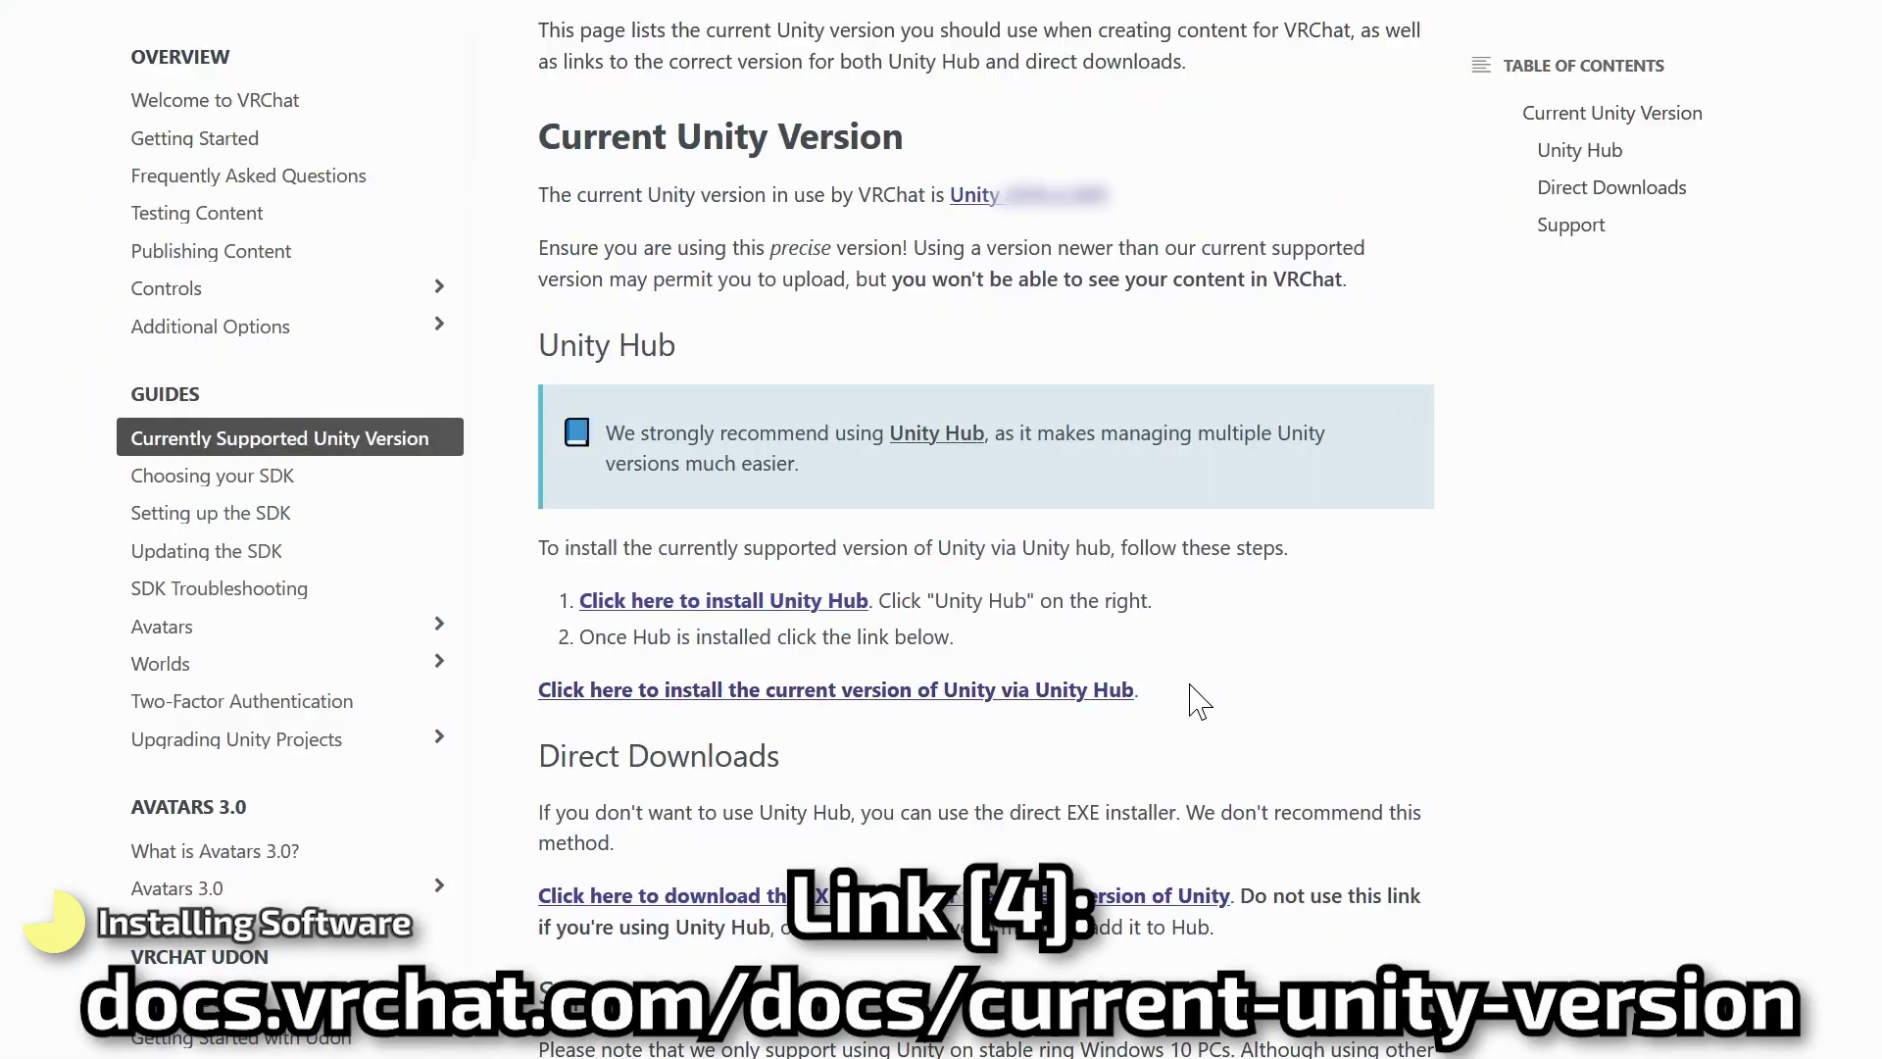
Open VRChat's supported Unity version link in Unity Hub and install it with Android Build Support.
click(1045, 692)
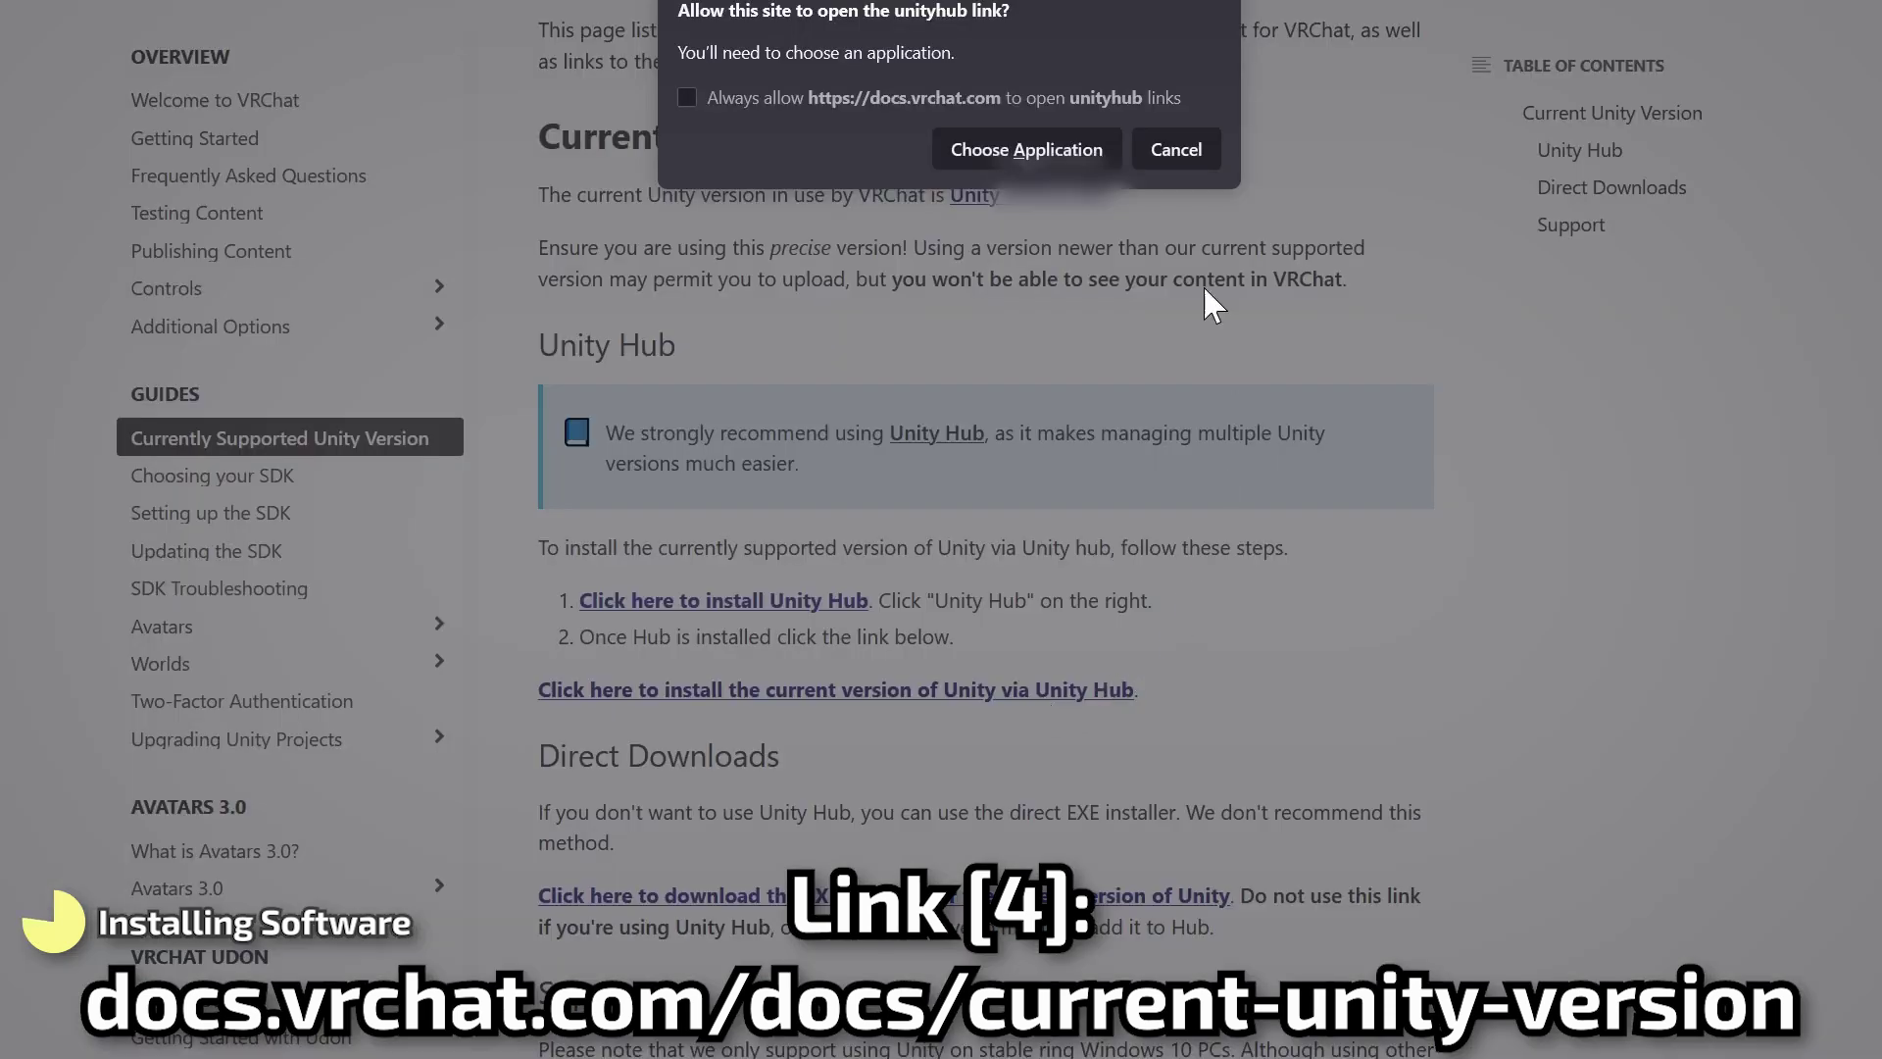
click(1082, 147)
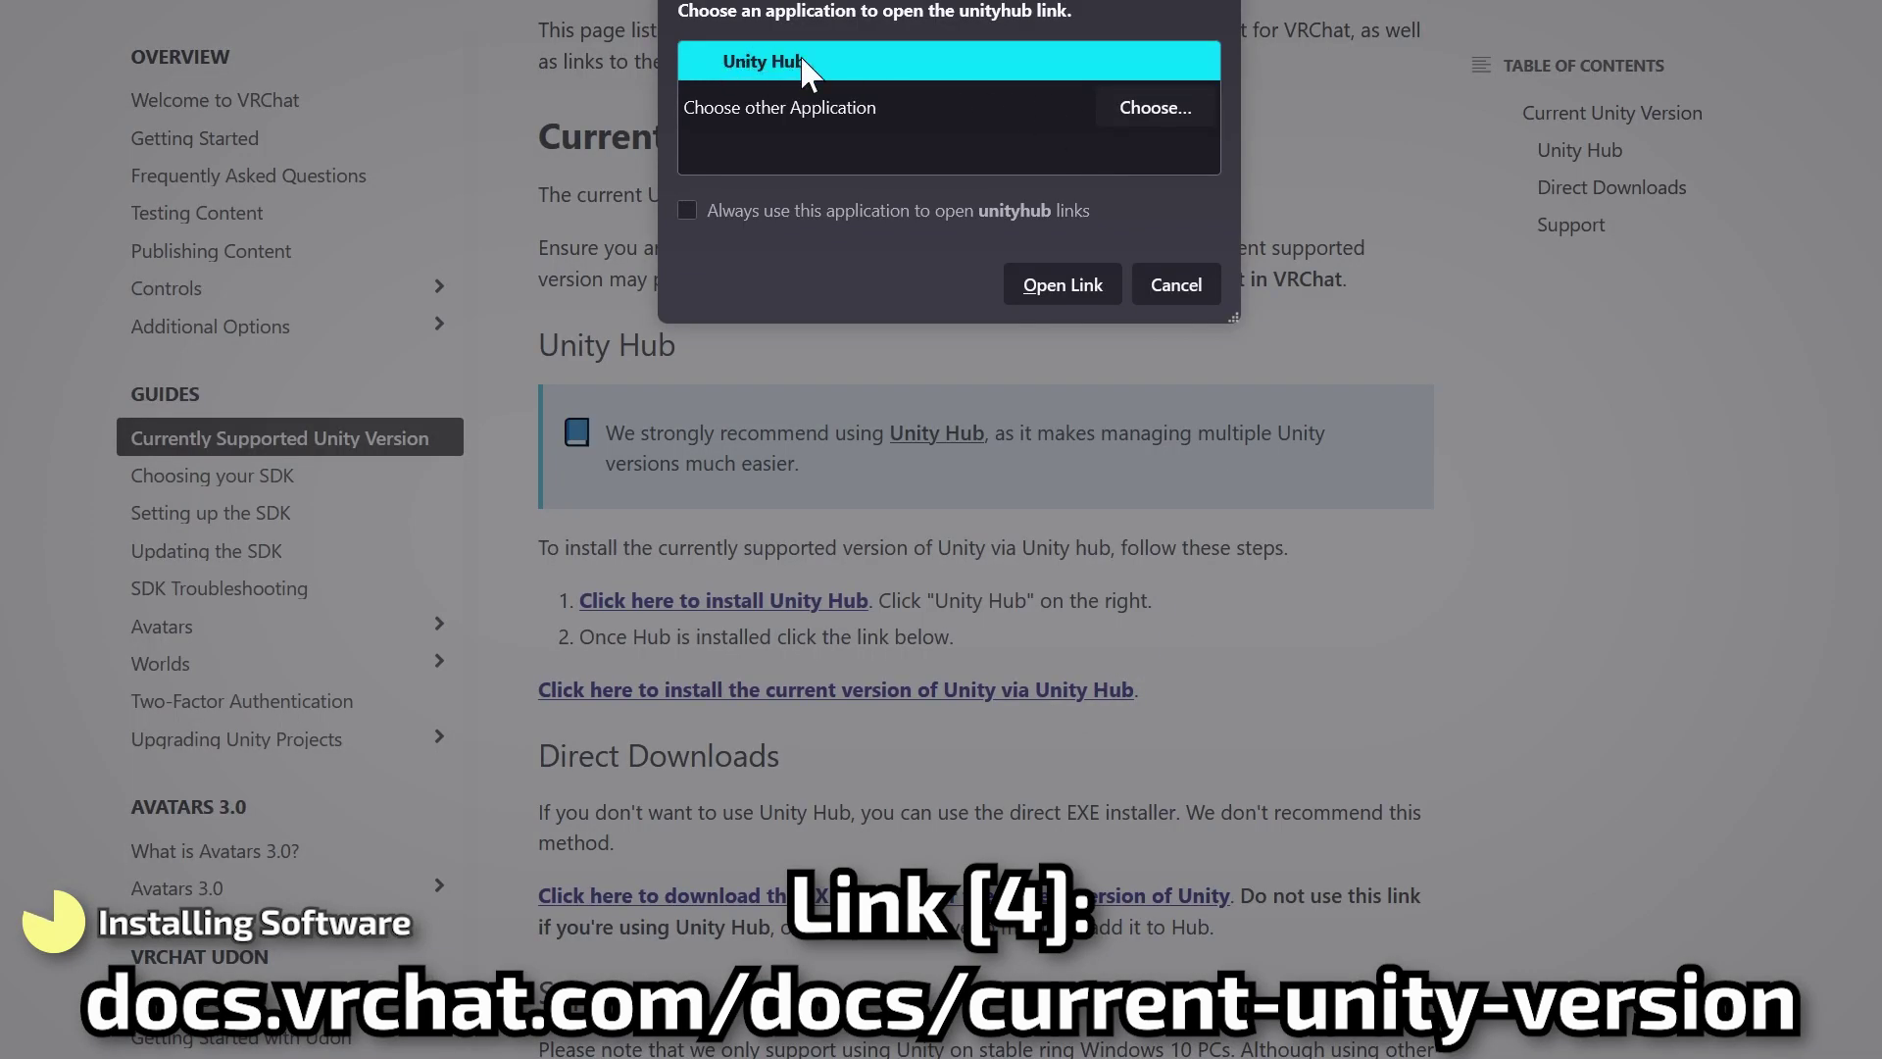
click(1063, 284)
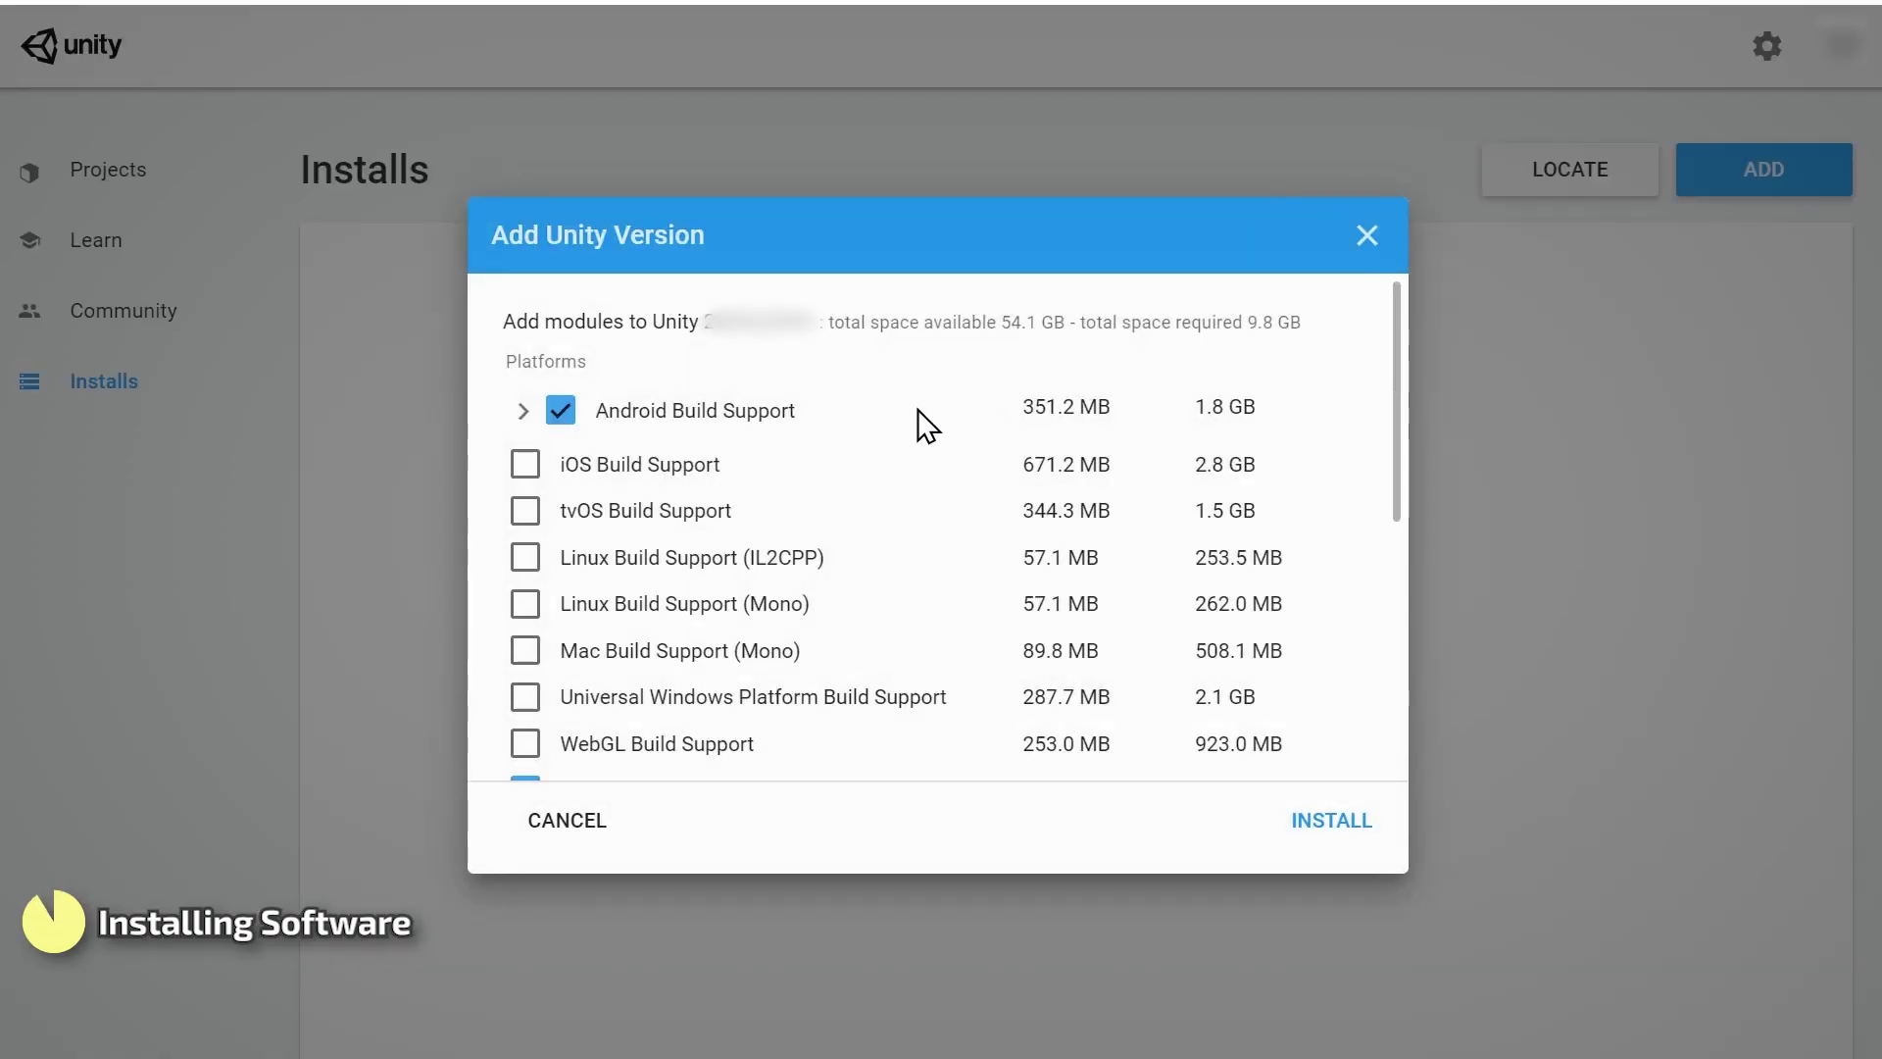
click(1335, 823)
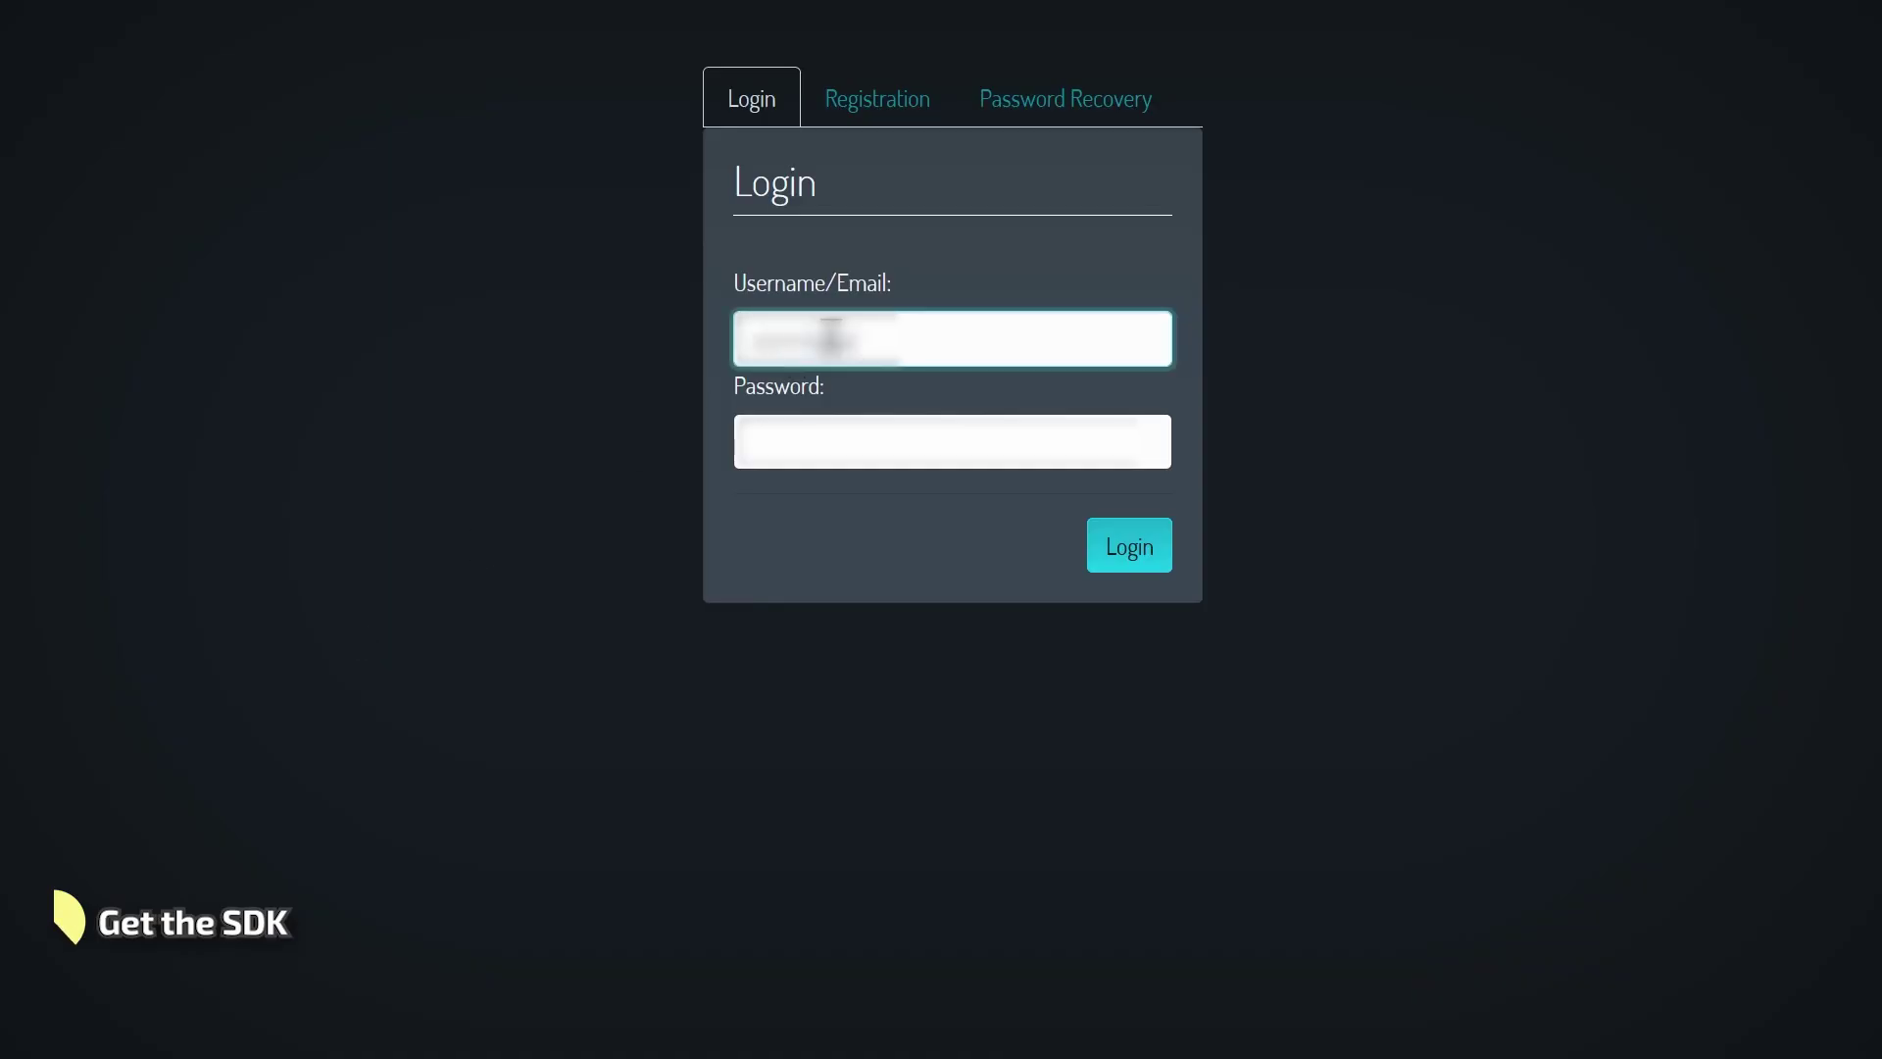
Log in to vrchat.com and save the SDK3 - Avatars package to the DL folder.
click(774, 440)
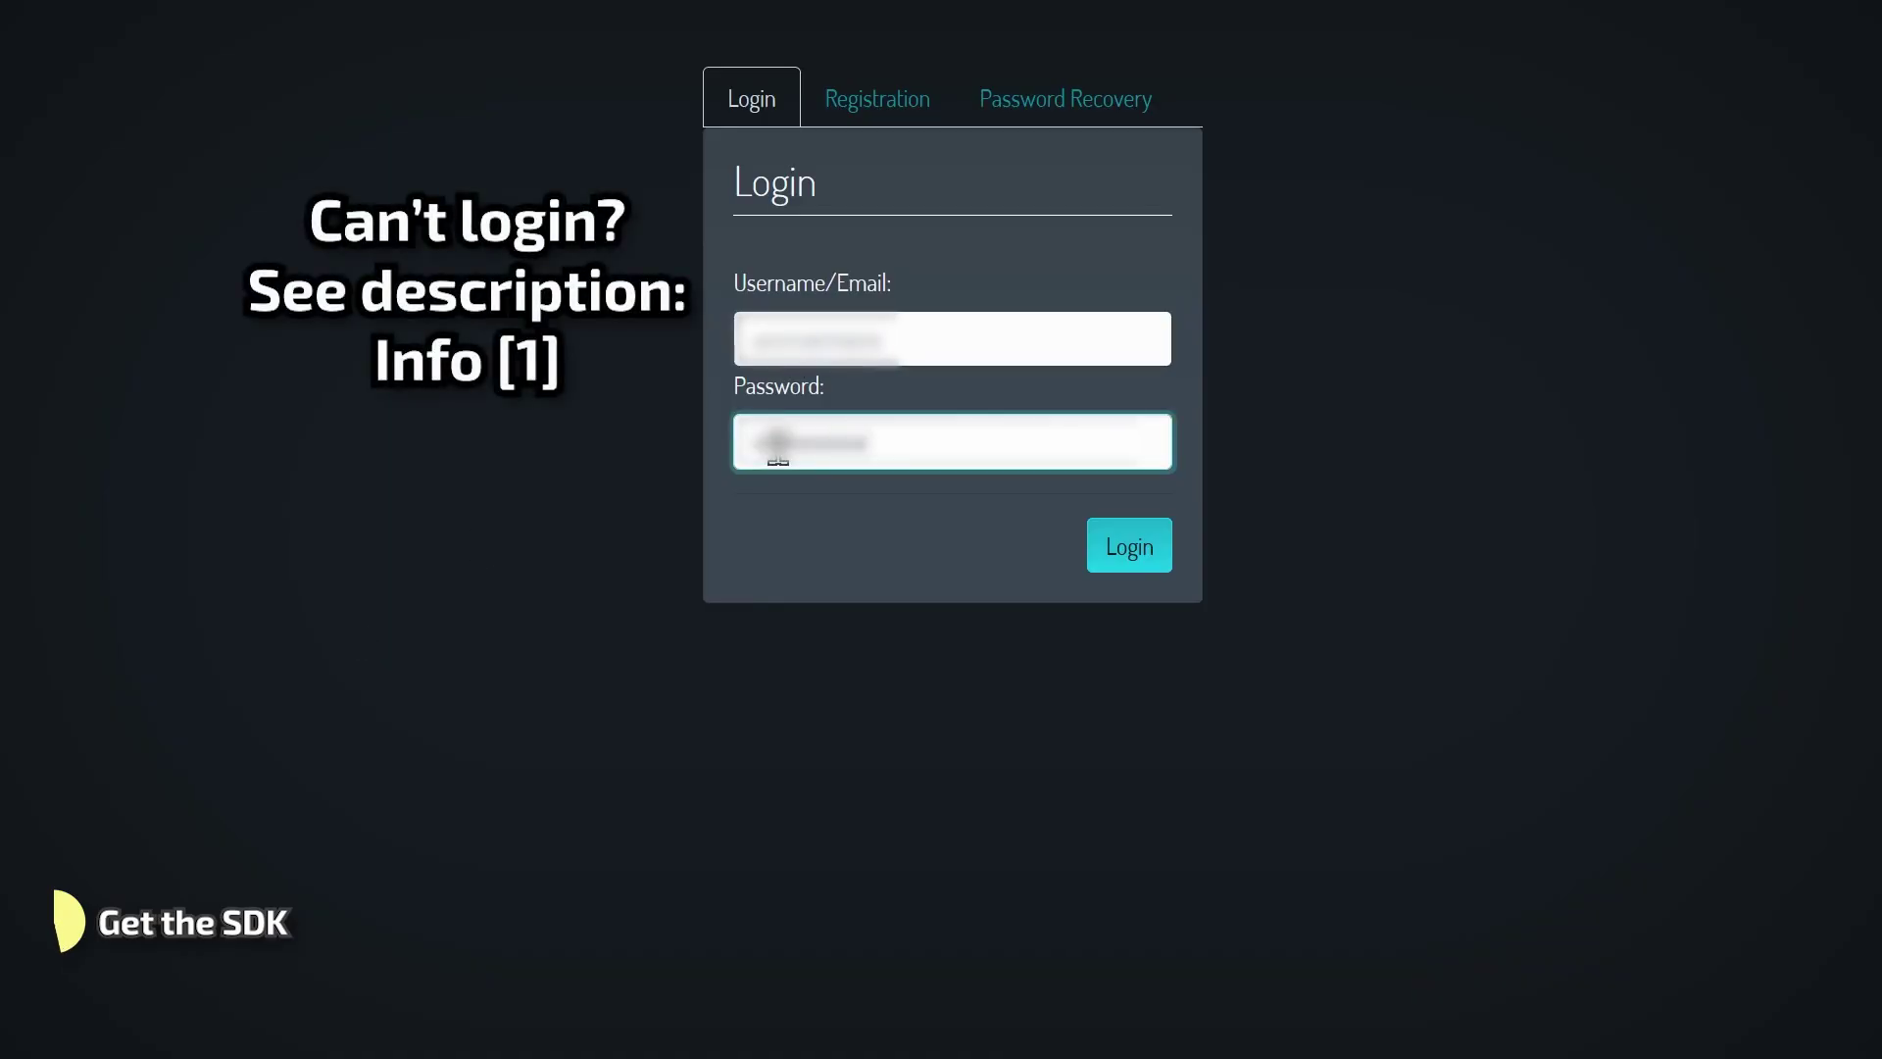
click(1111, 561)
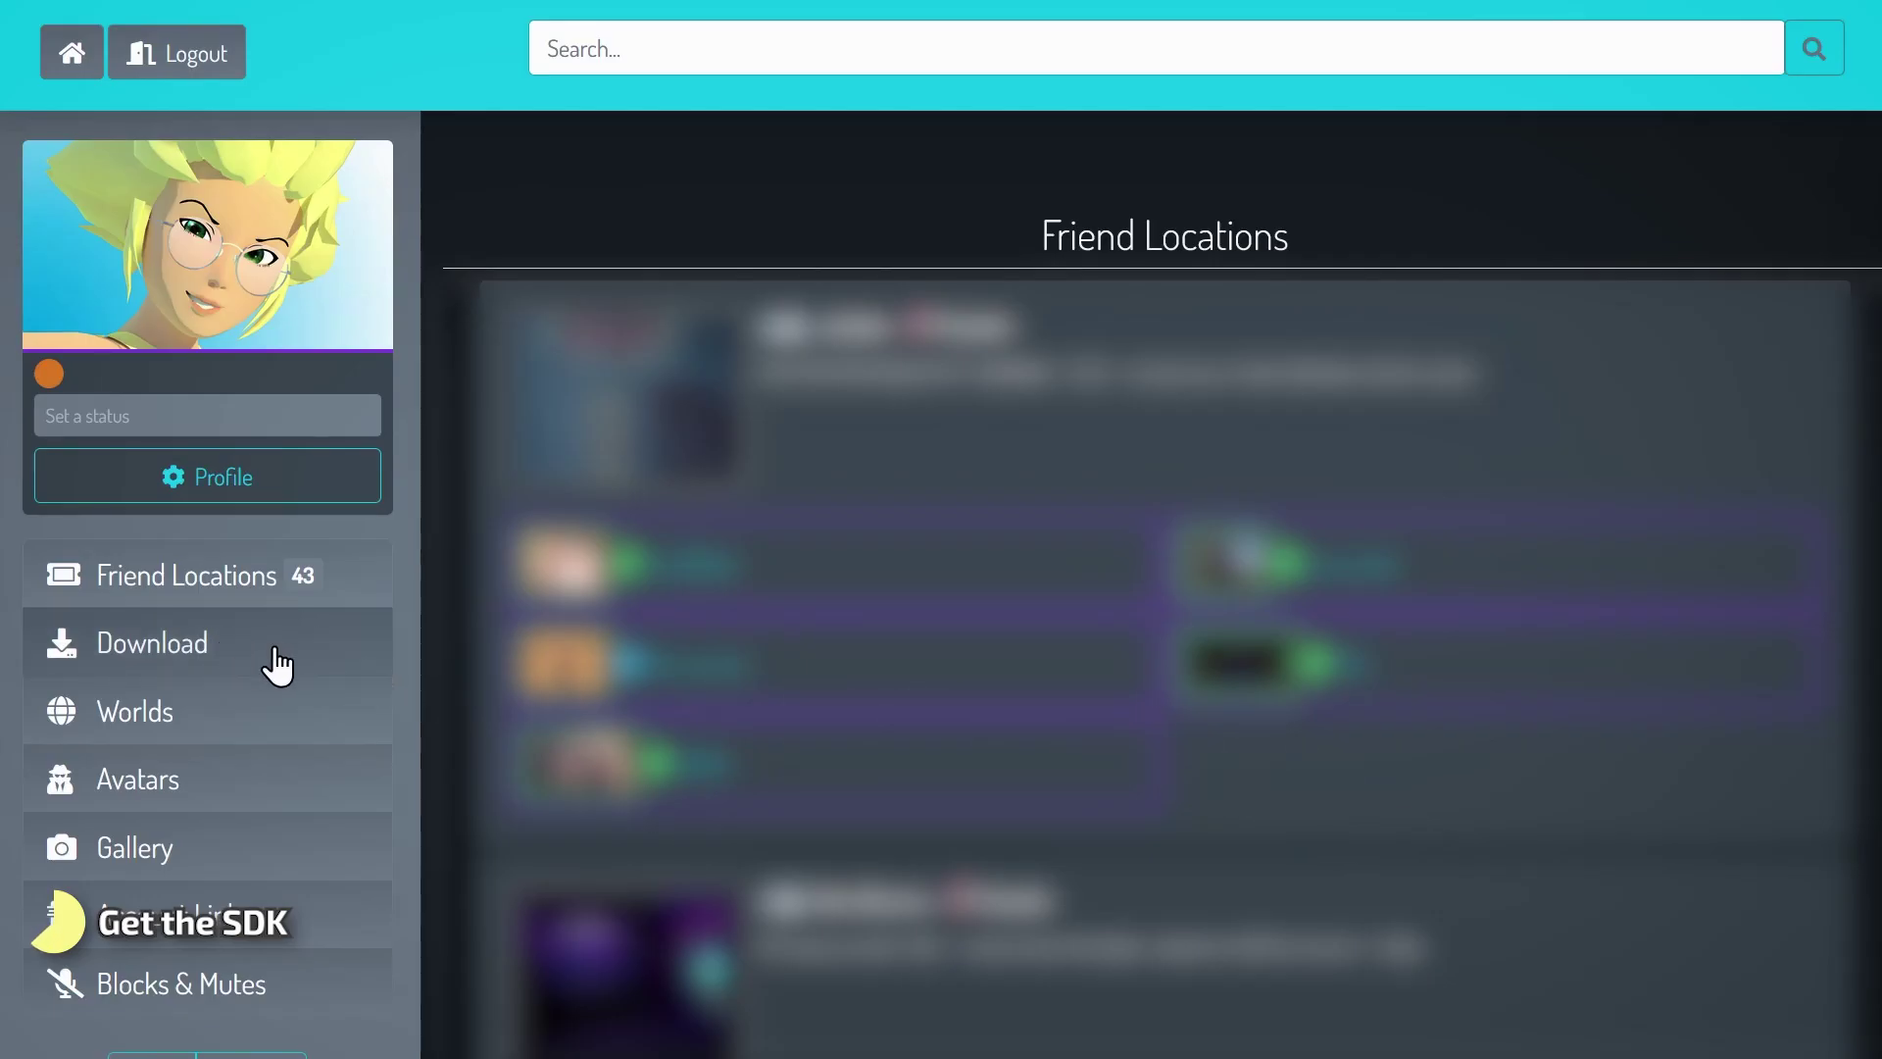
click(277, 651)
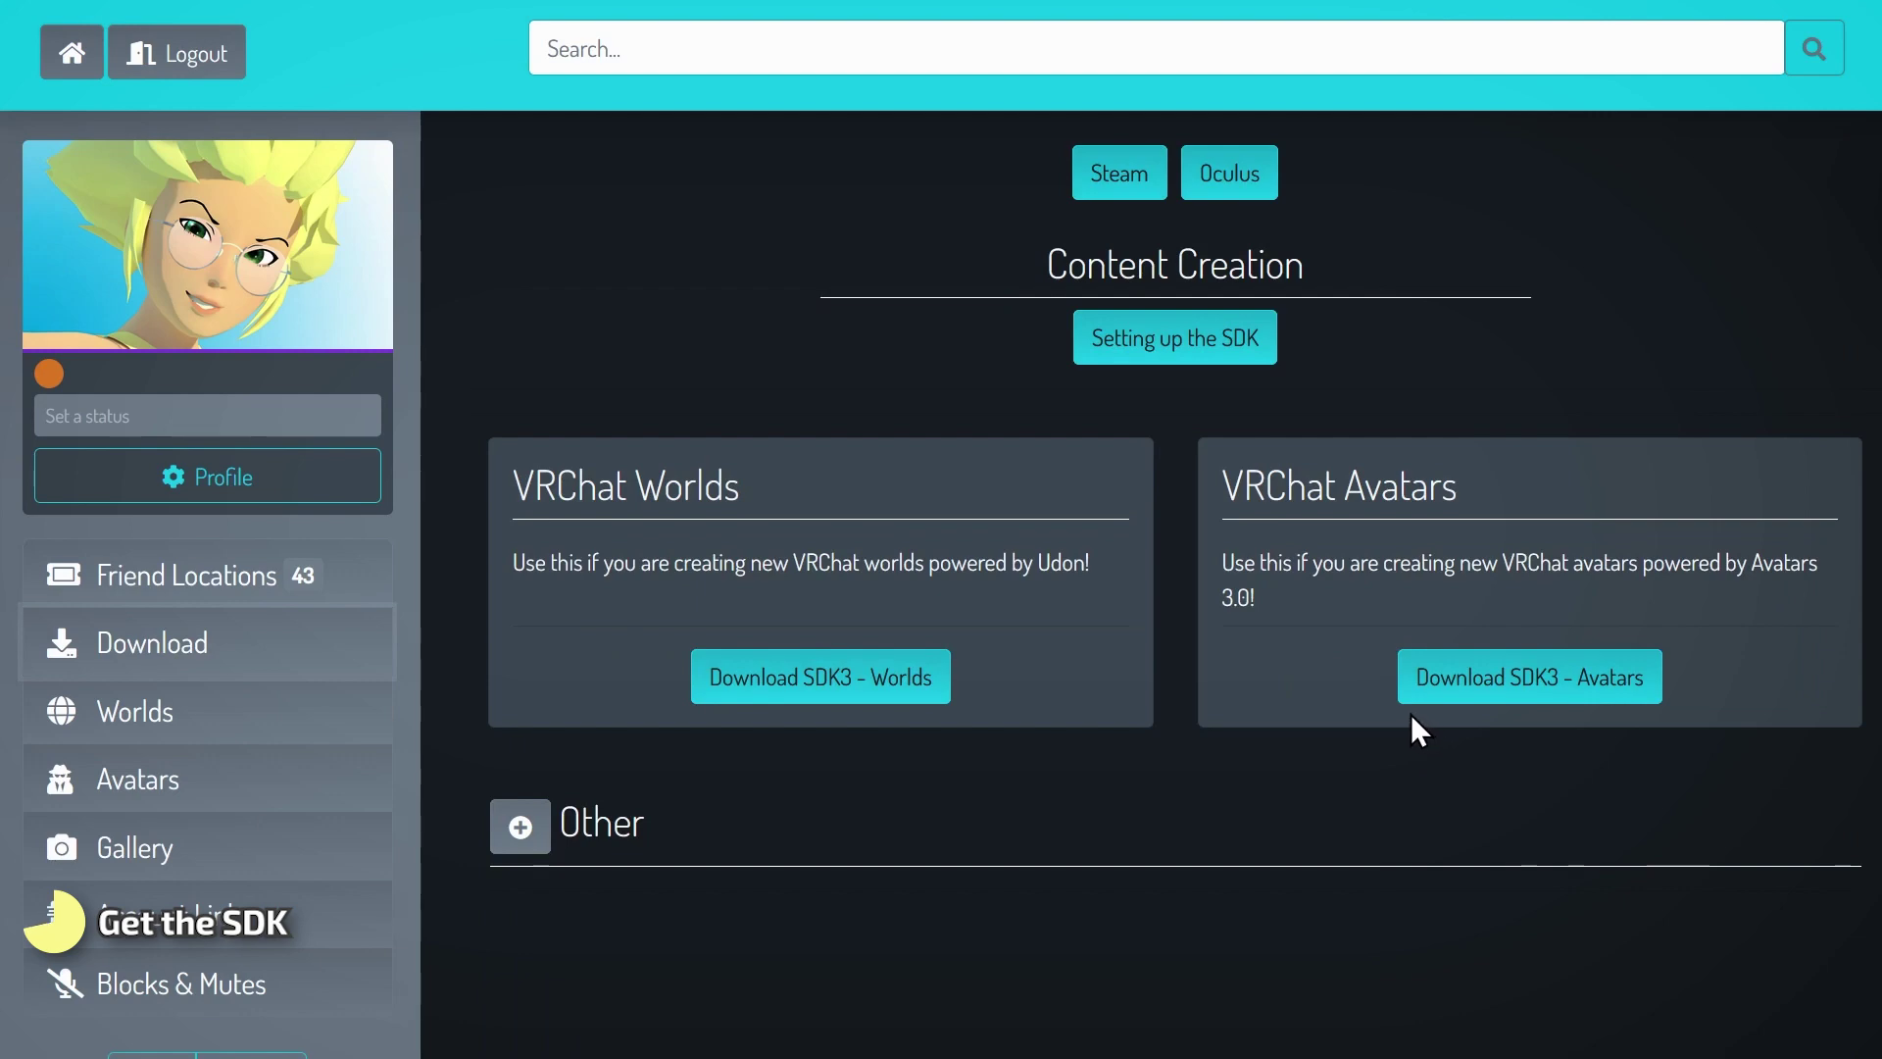
click(1533, 686)
click(610, 496)
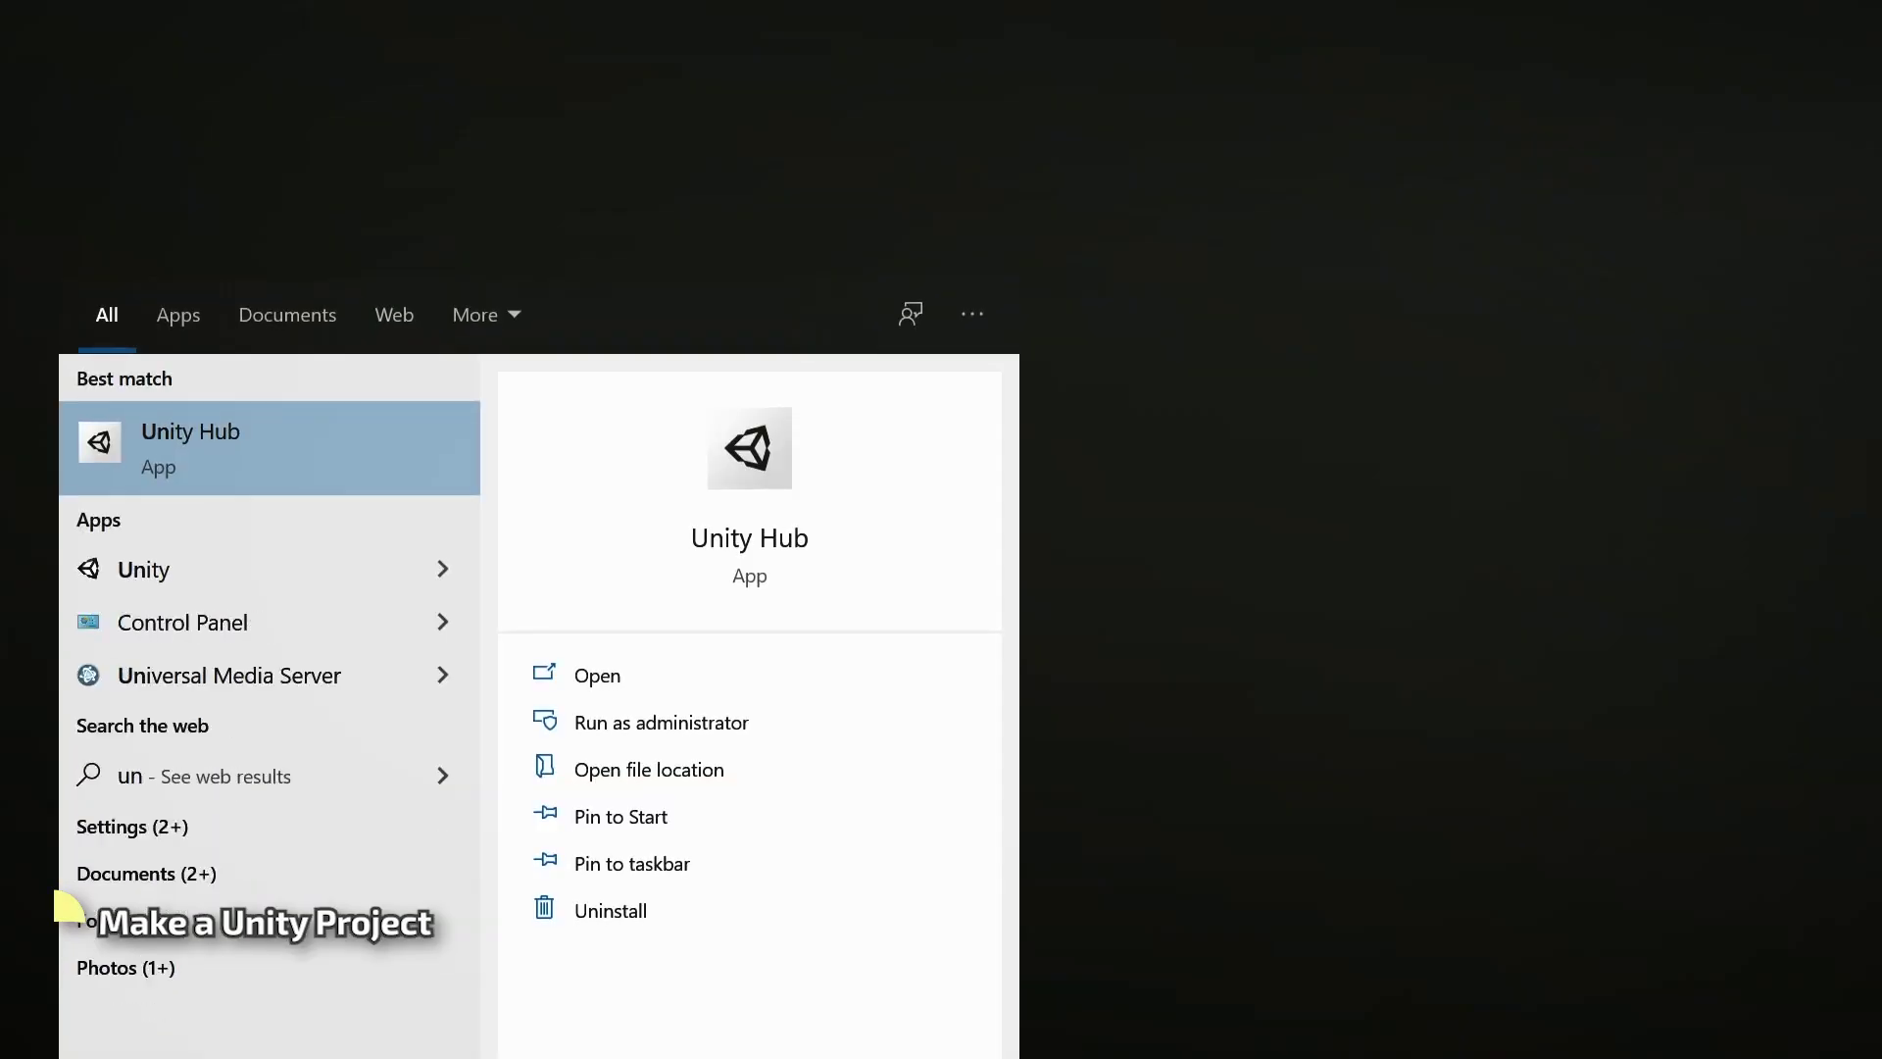
Launch Unity Hub and start a new 3D project named 'VRChat Tutorial' with the installed version.
text(ity hub)
key(Return)
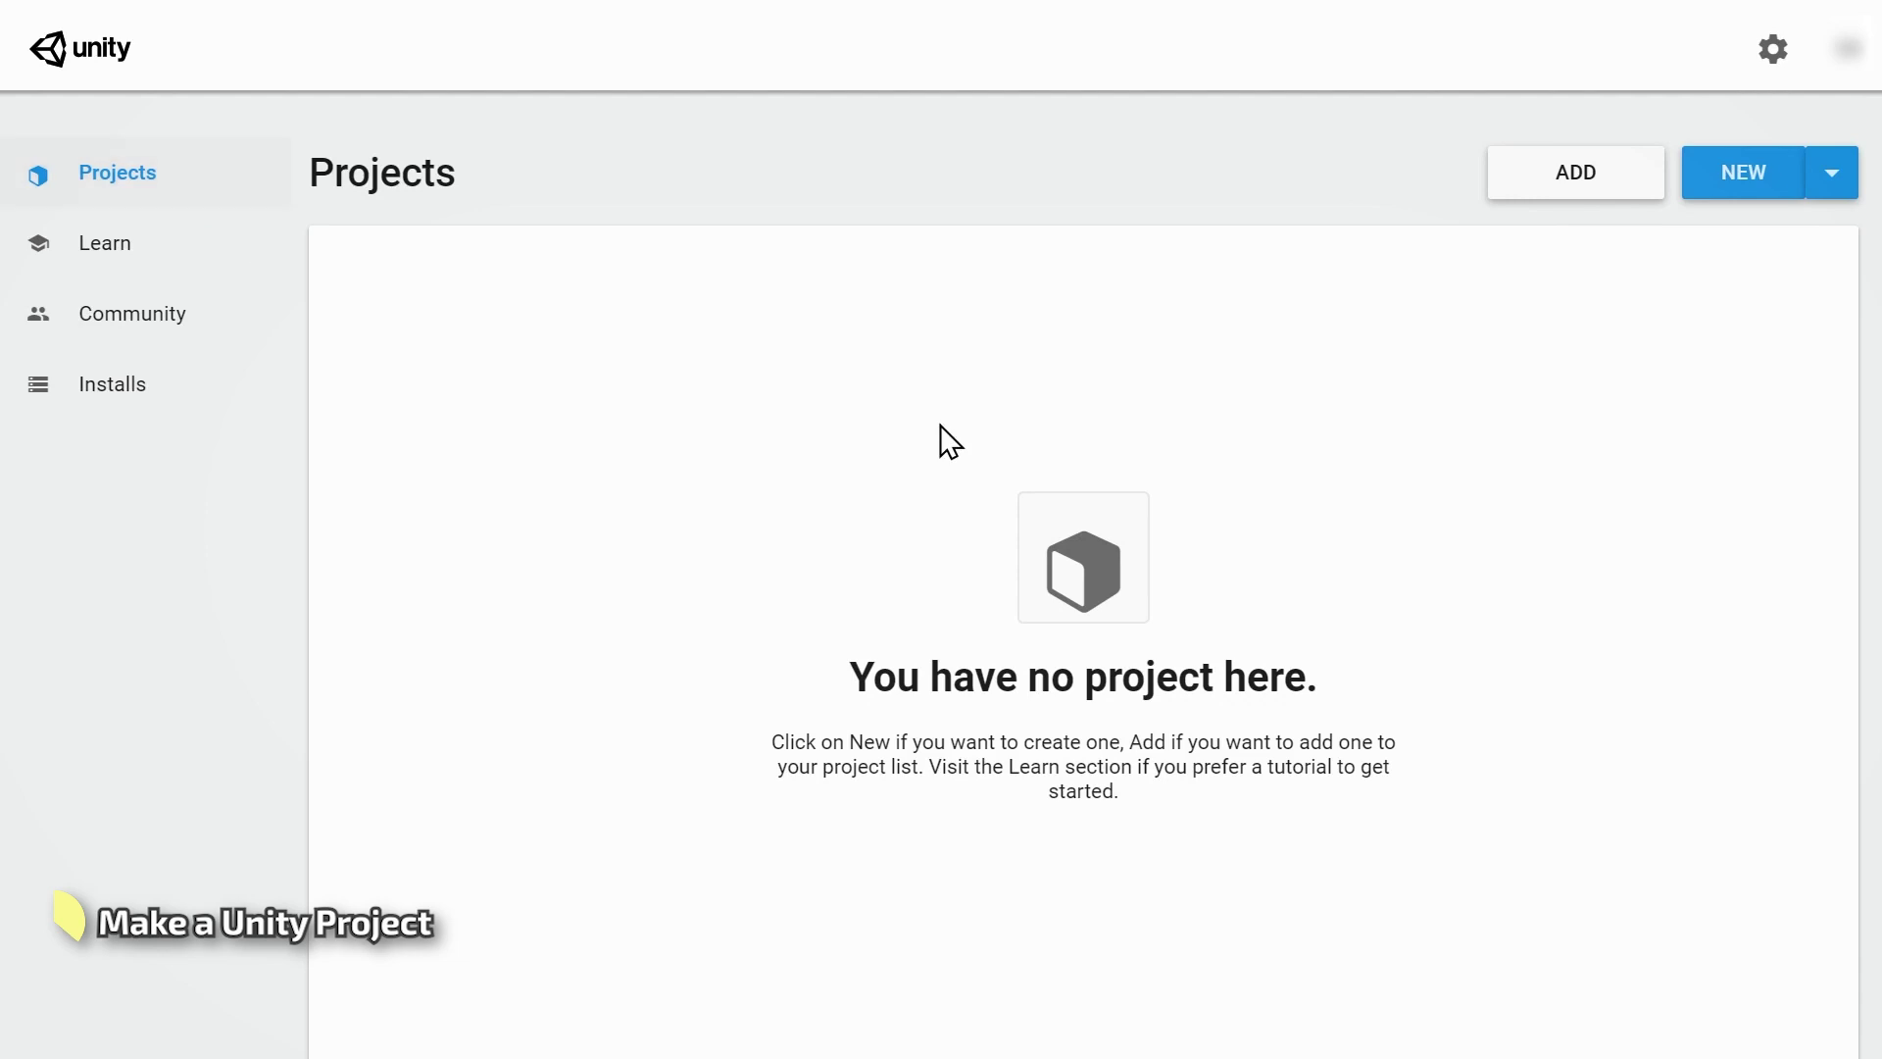
click(1835, 176)
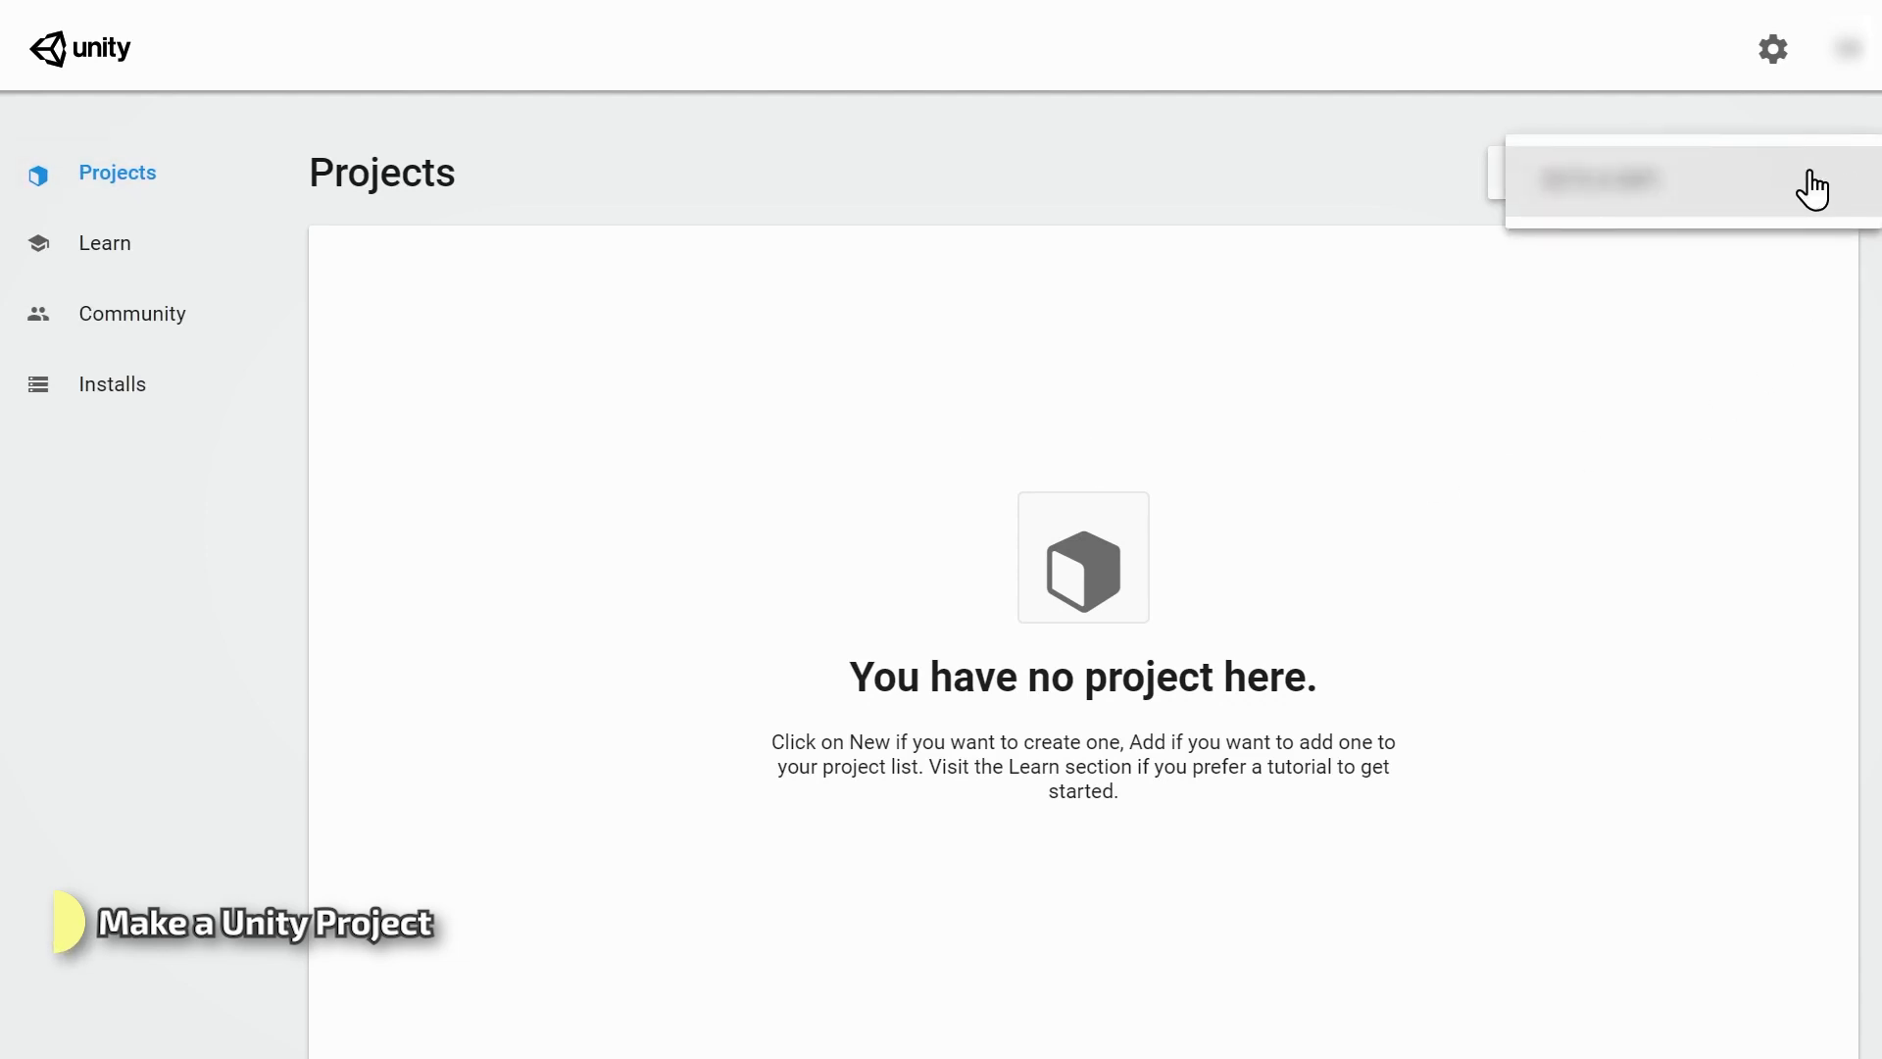
click(1777, 192)
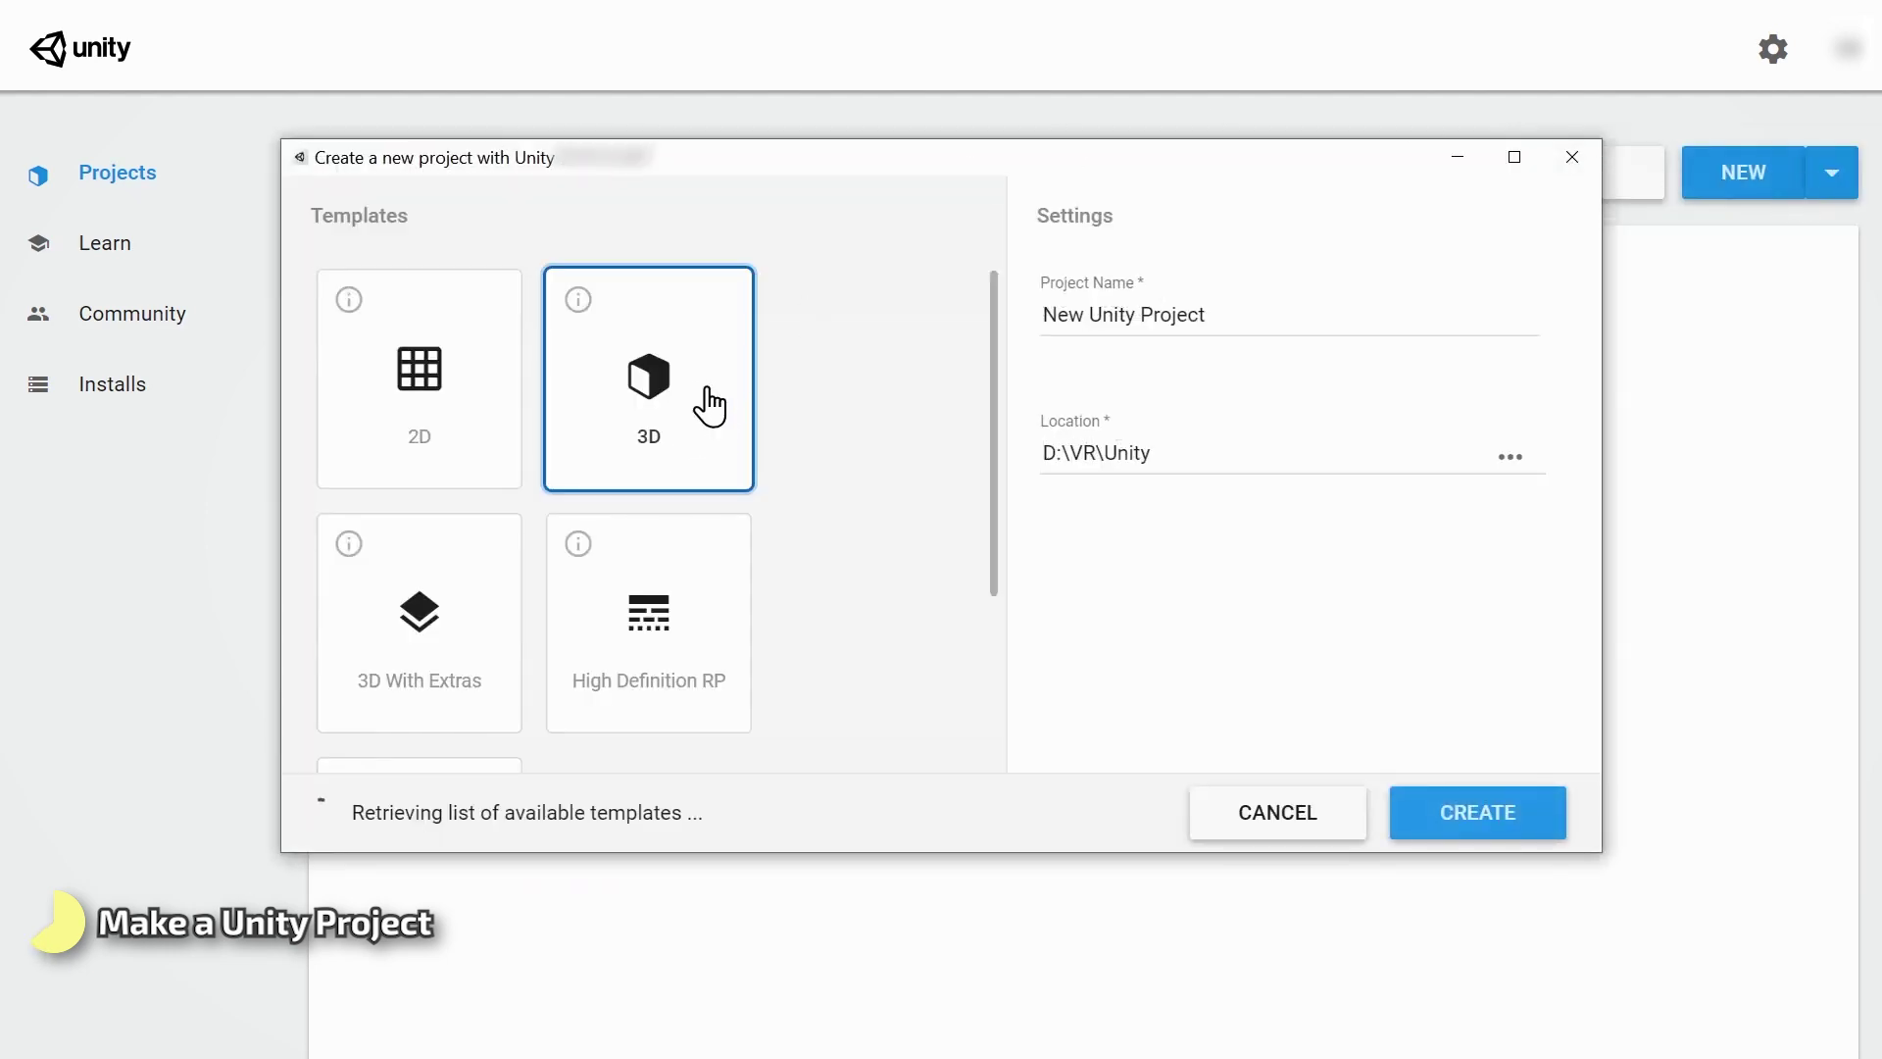
triple_click(1263, 316)
text(VRChat Tutorial)
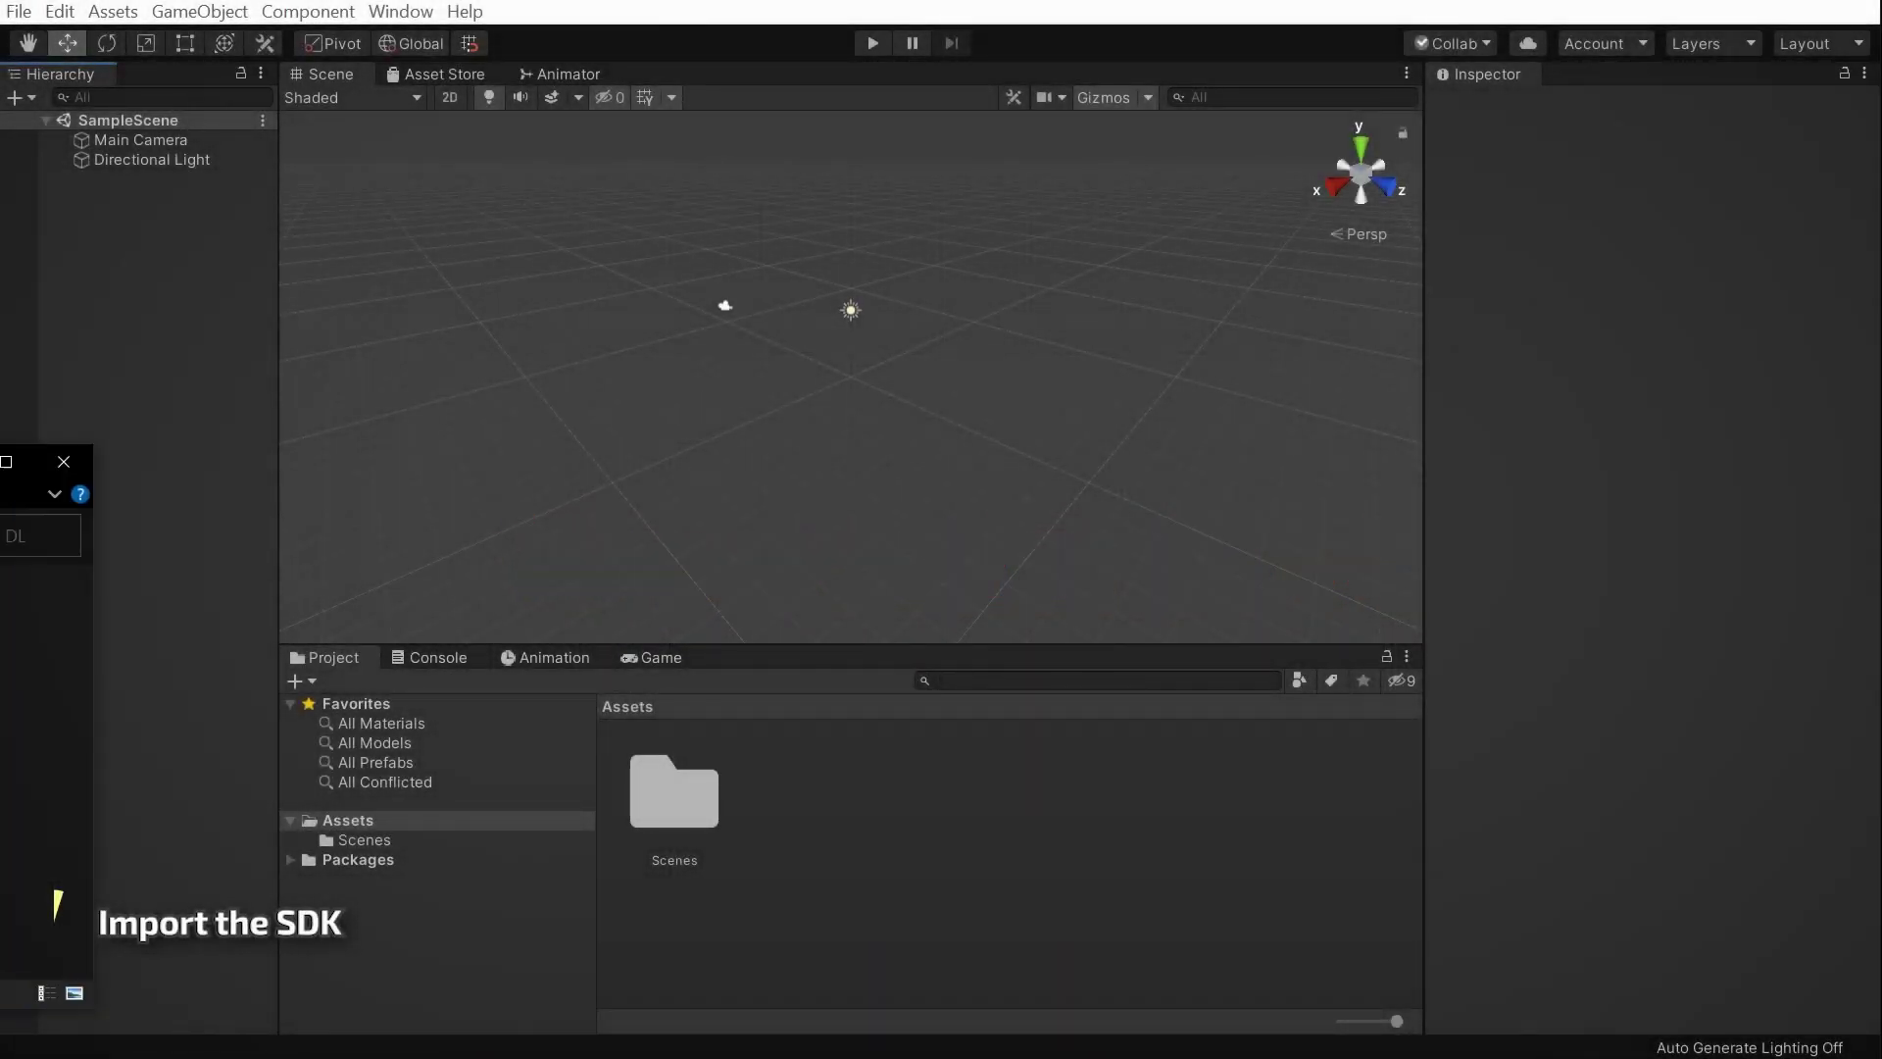
Import all files of the VRCSDK3 Avatars .unitypackage from the DL folder into the project.
drag(0, 460, 518, 337)
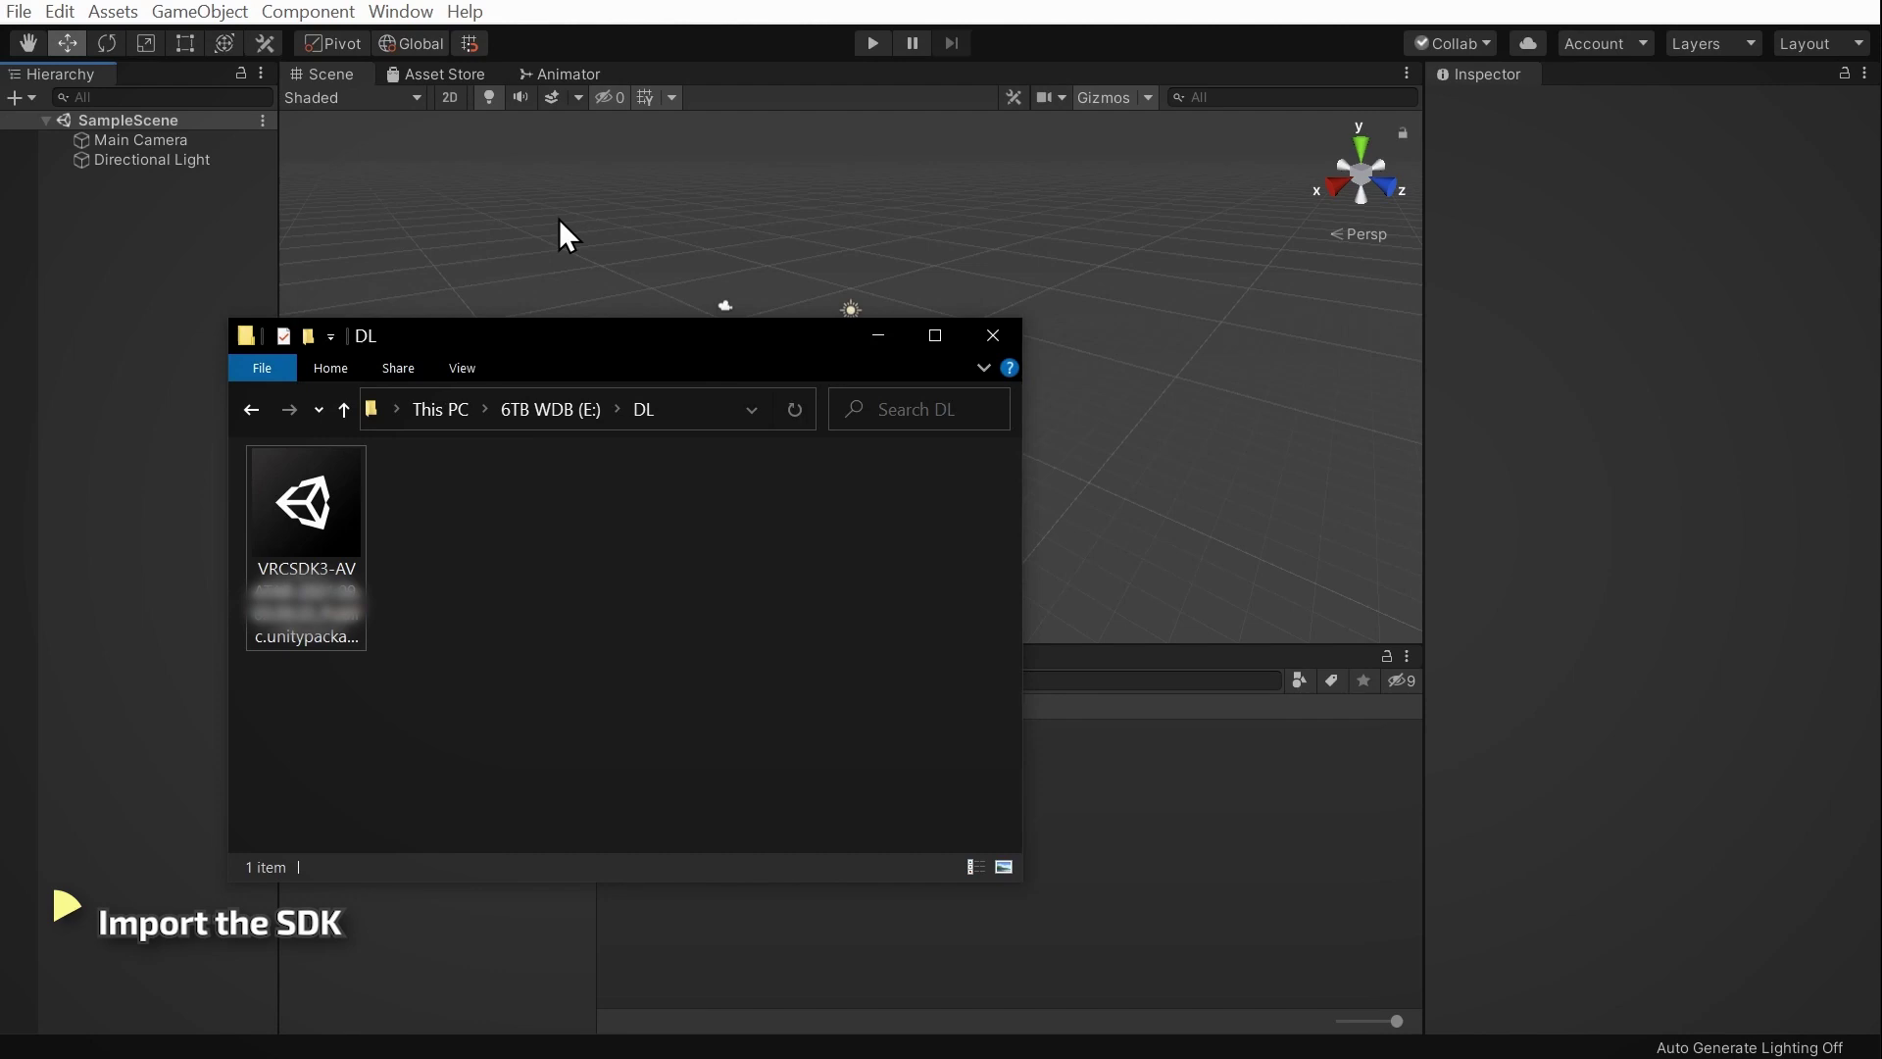
double_click(326, 503)
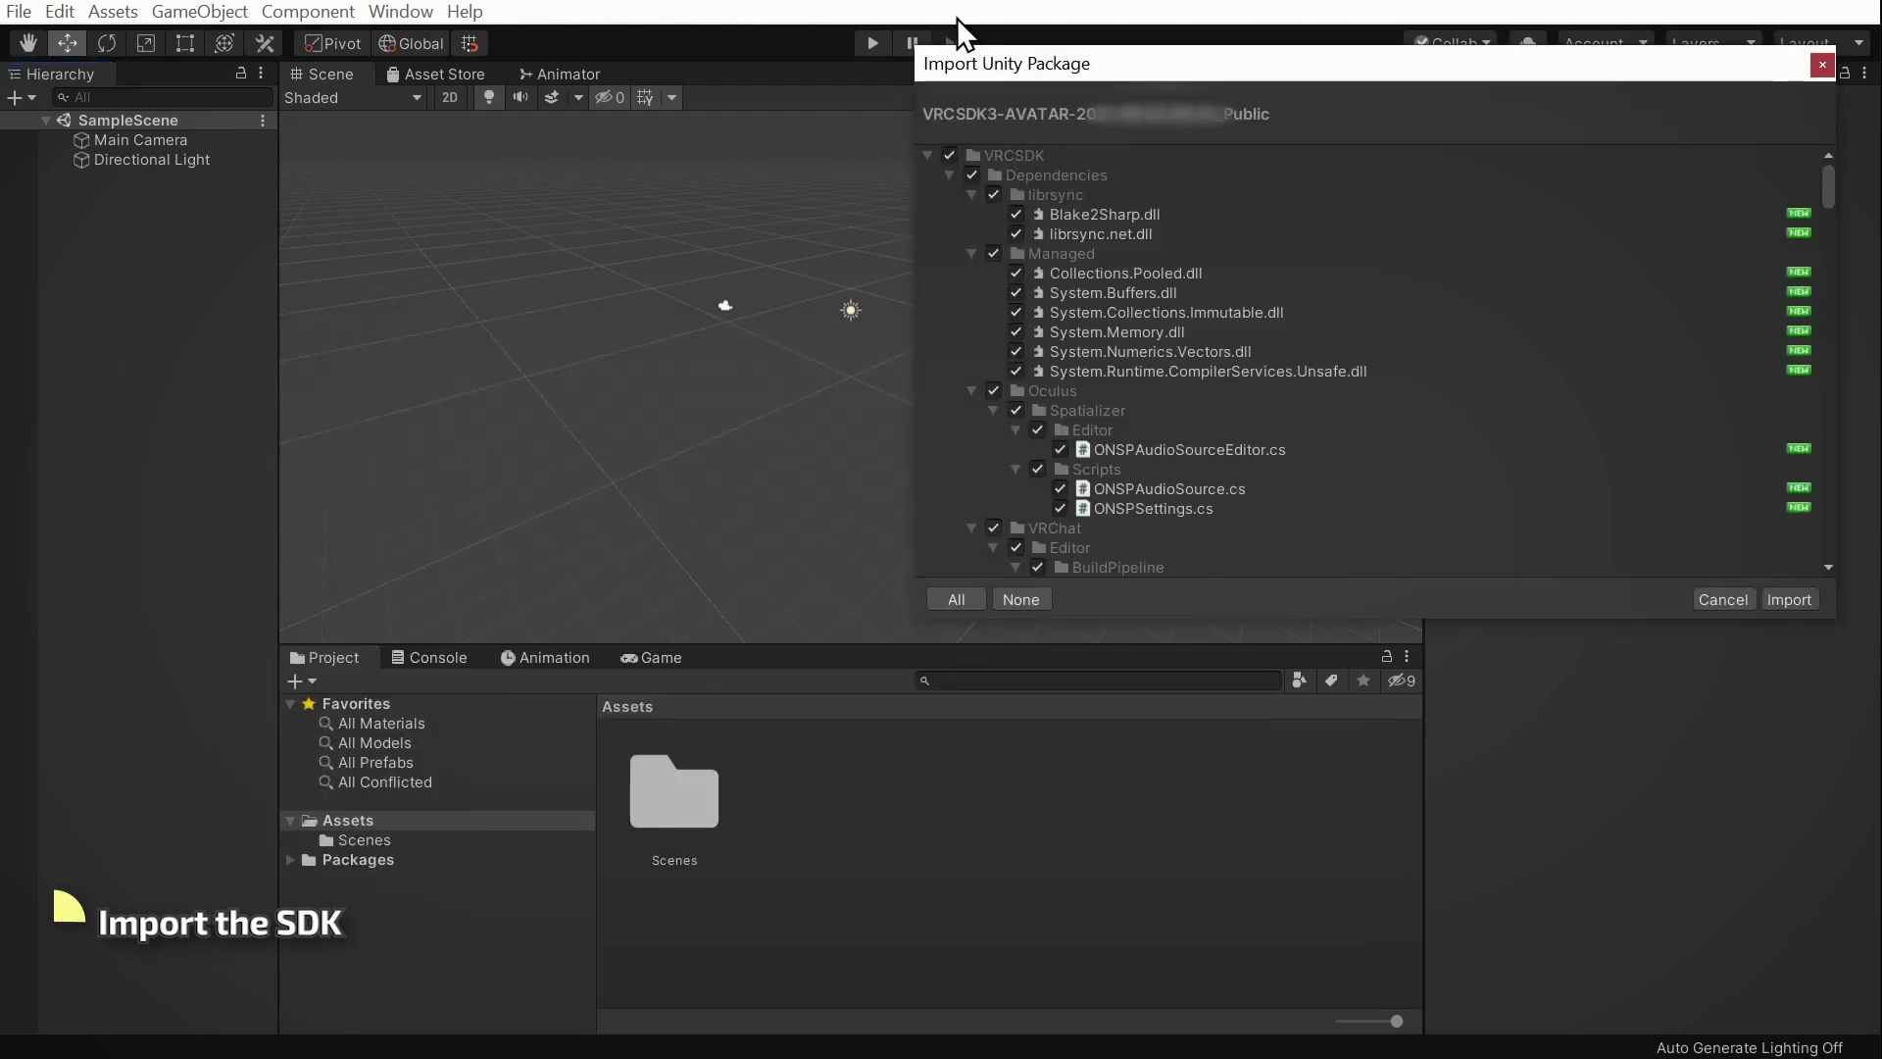
click(1789, 600)
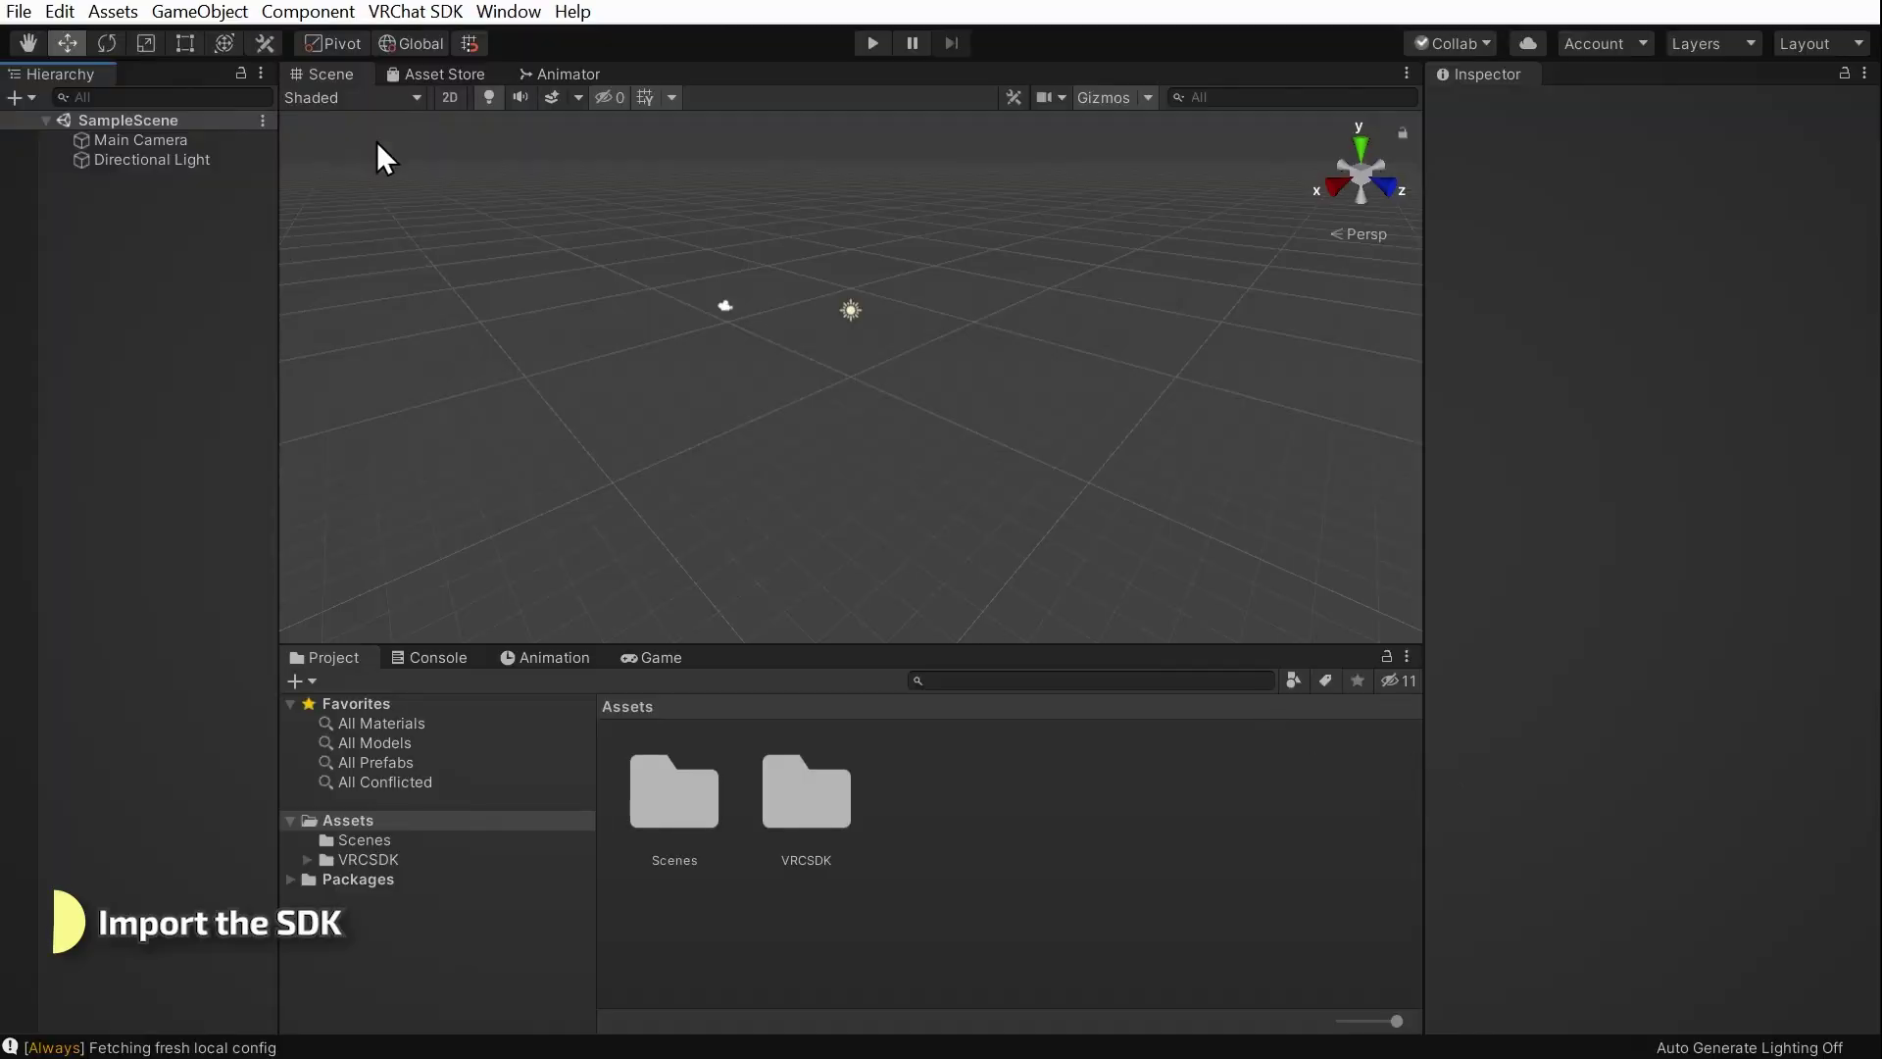
Sign in to the VRChat SDK Control Panel with the account username and password, then close it.
click(415, 5)
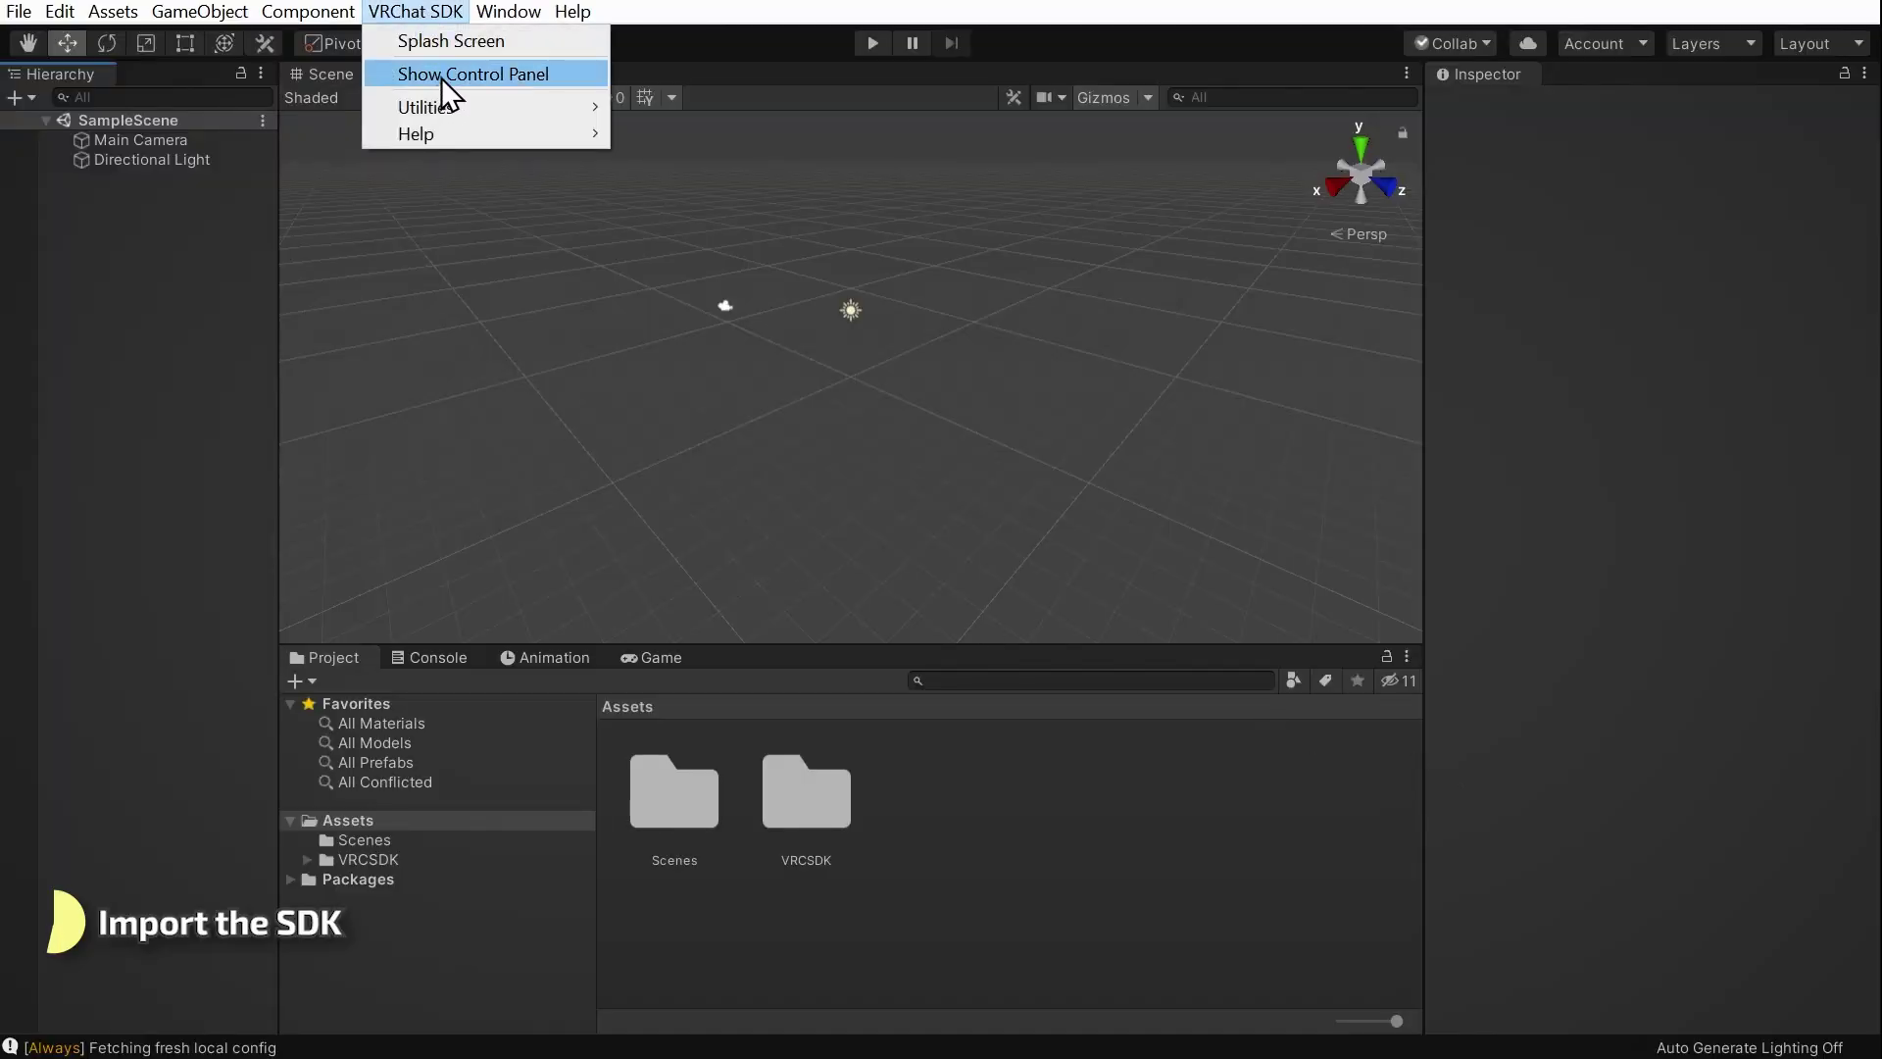
click(442, 78)
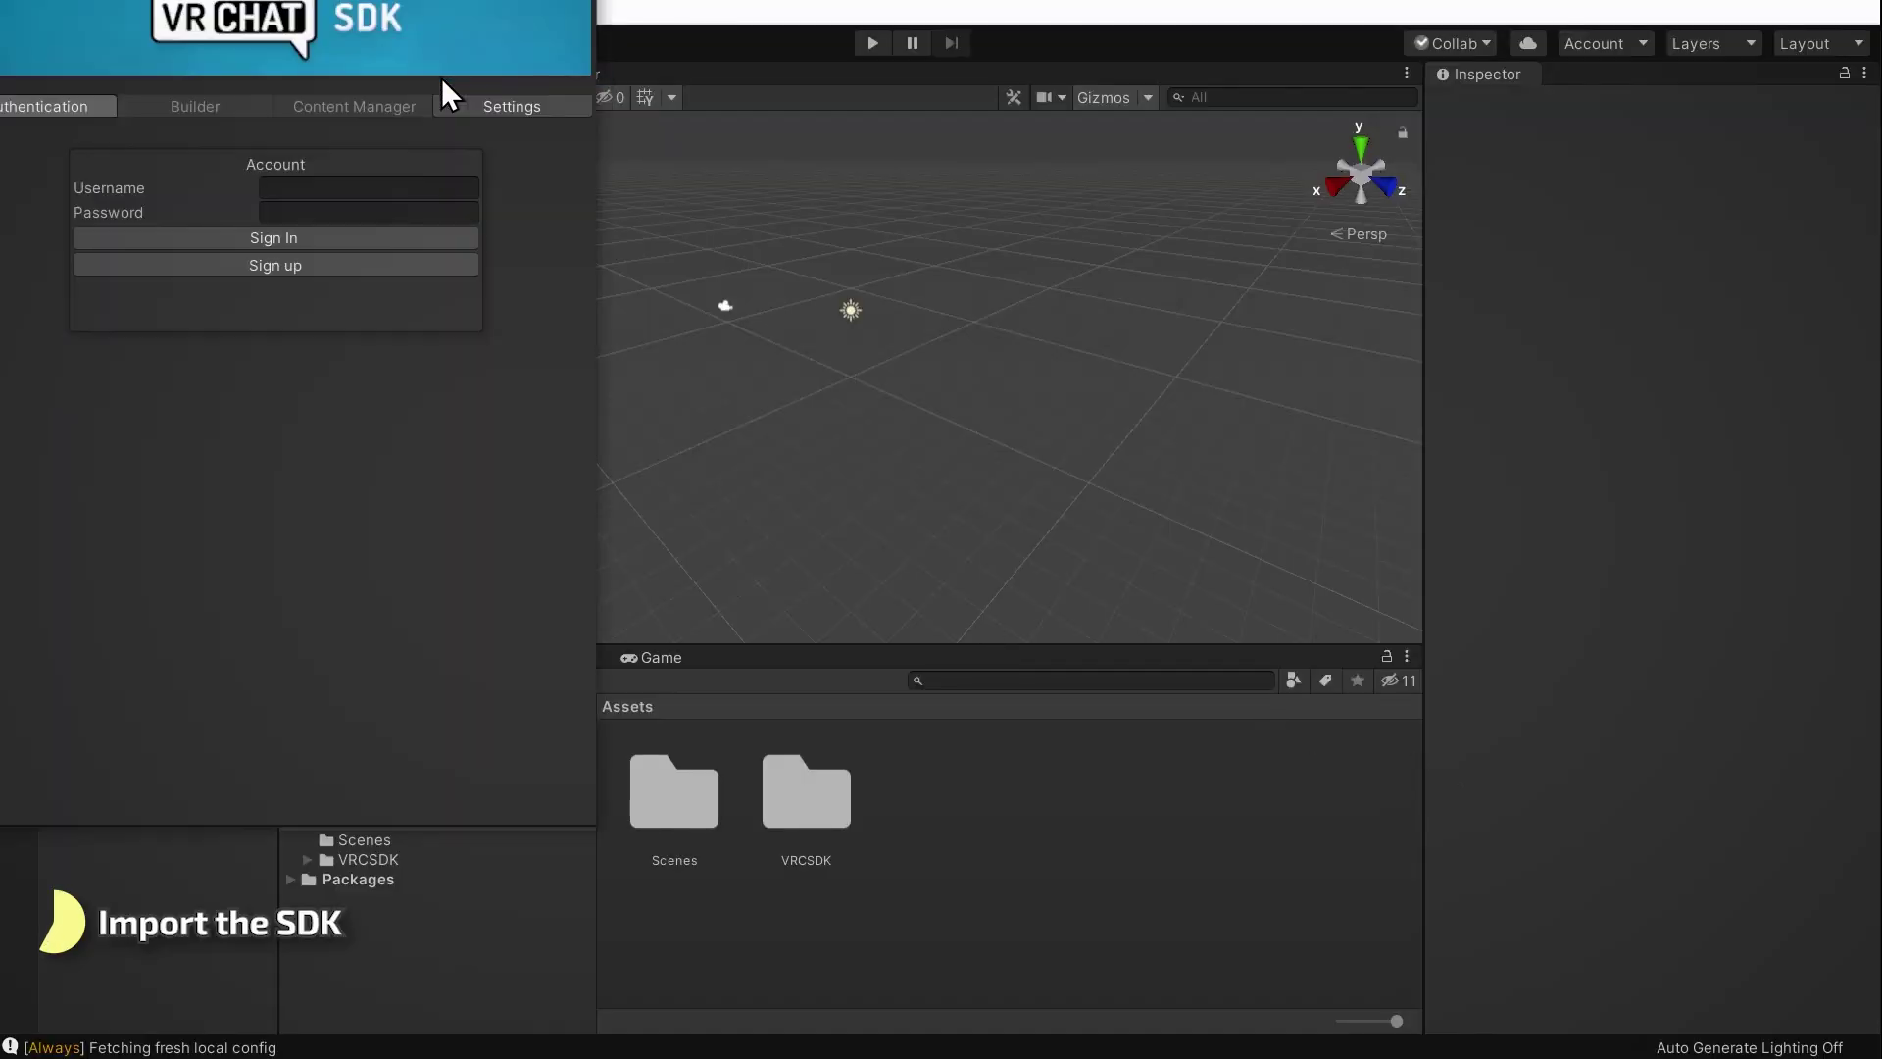
click(593, 355)
text(username)
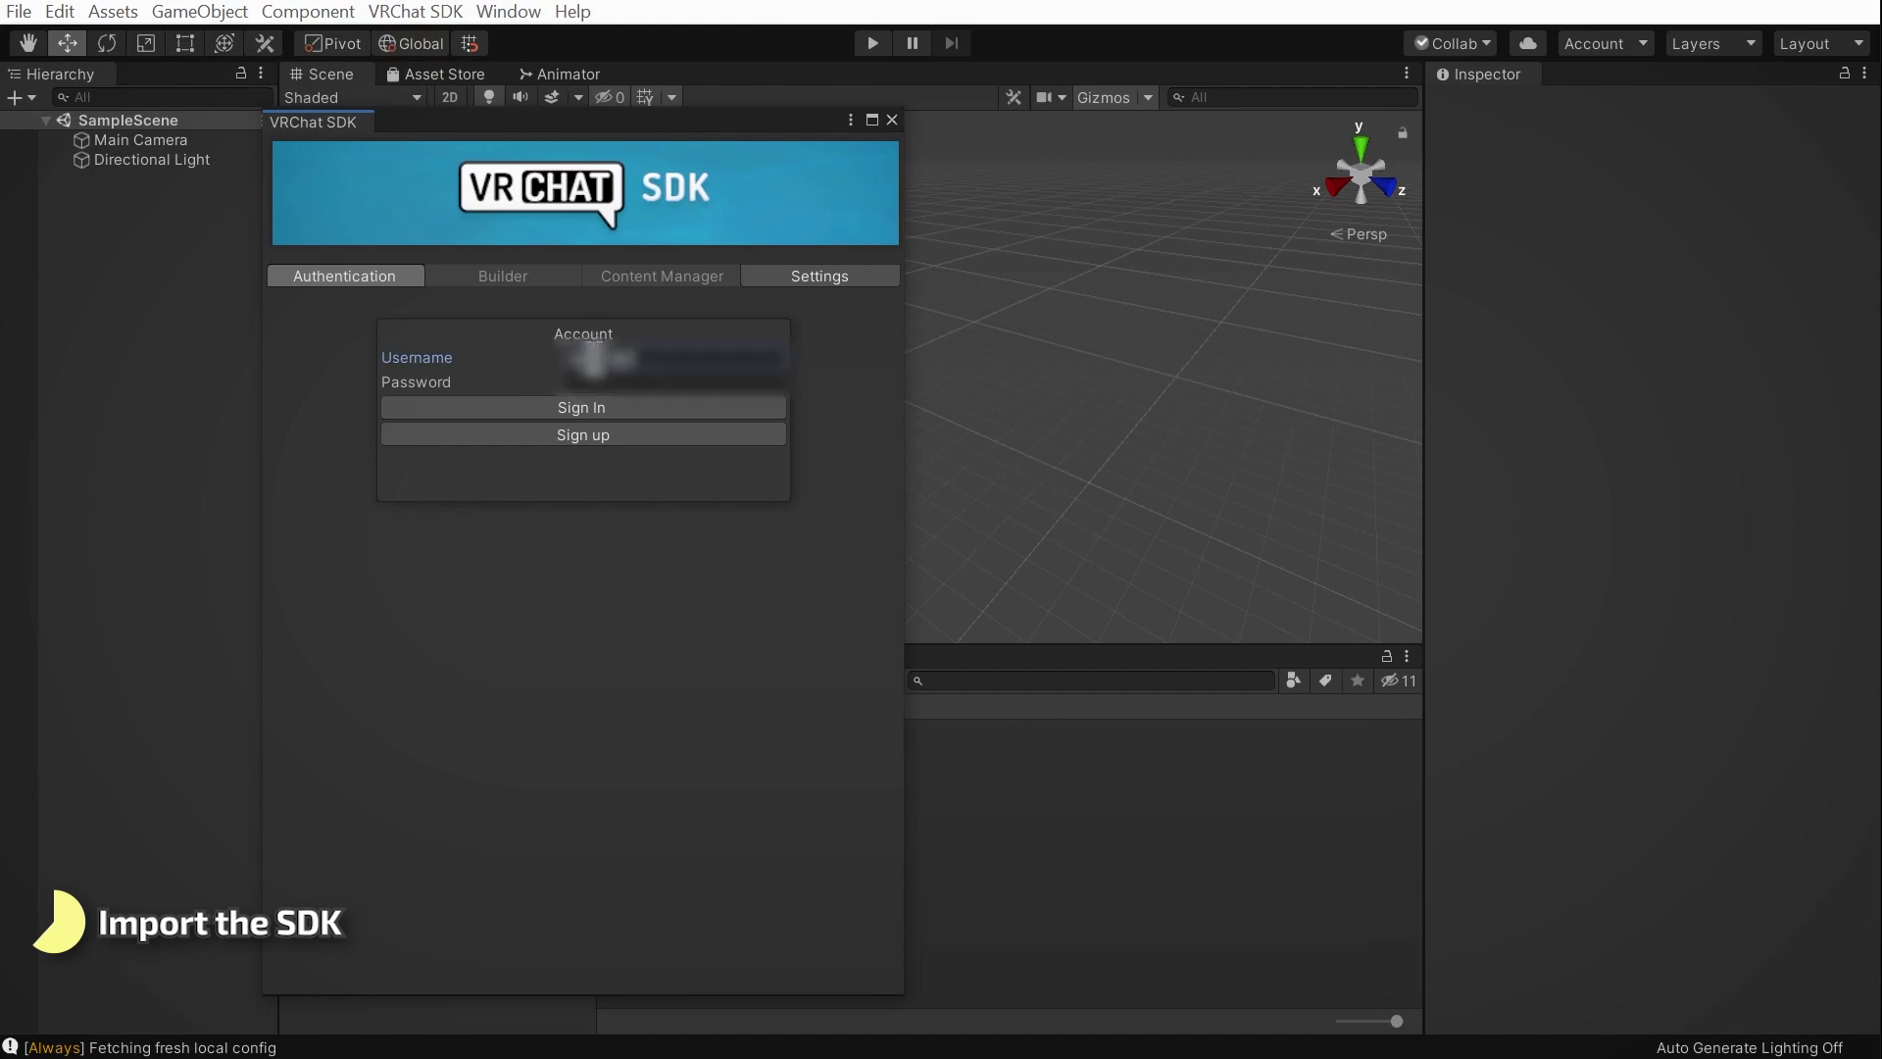
key(Tab)
text(password)
click(640, 405)
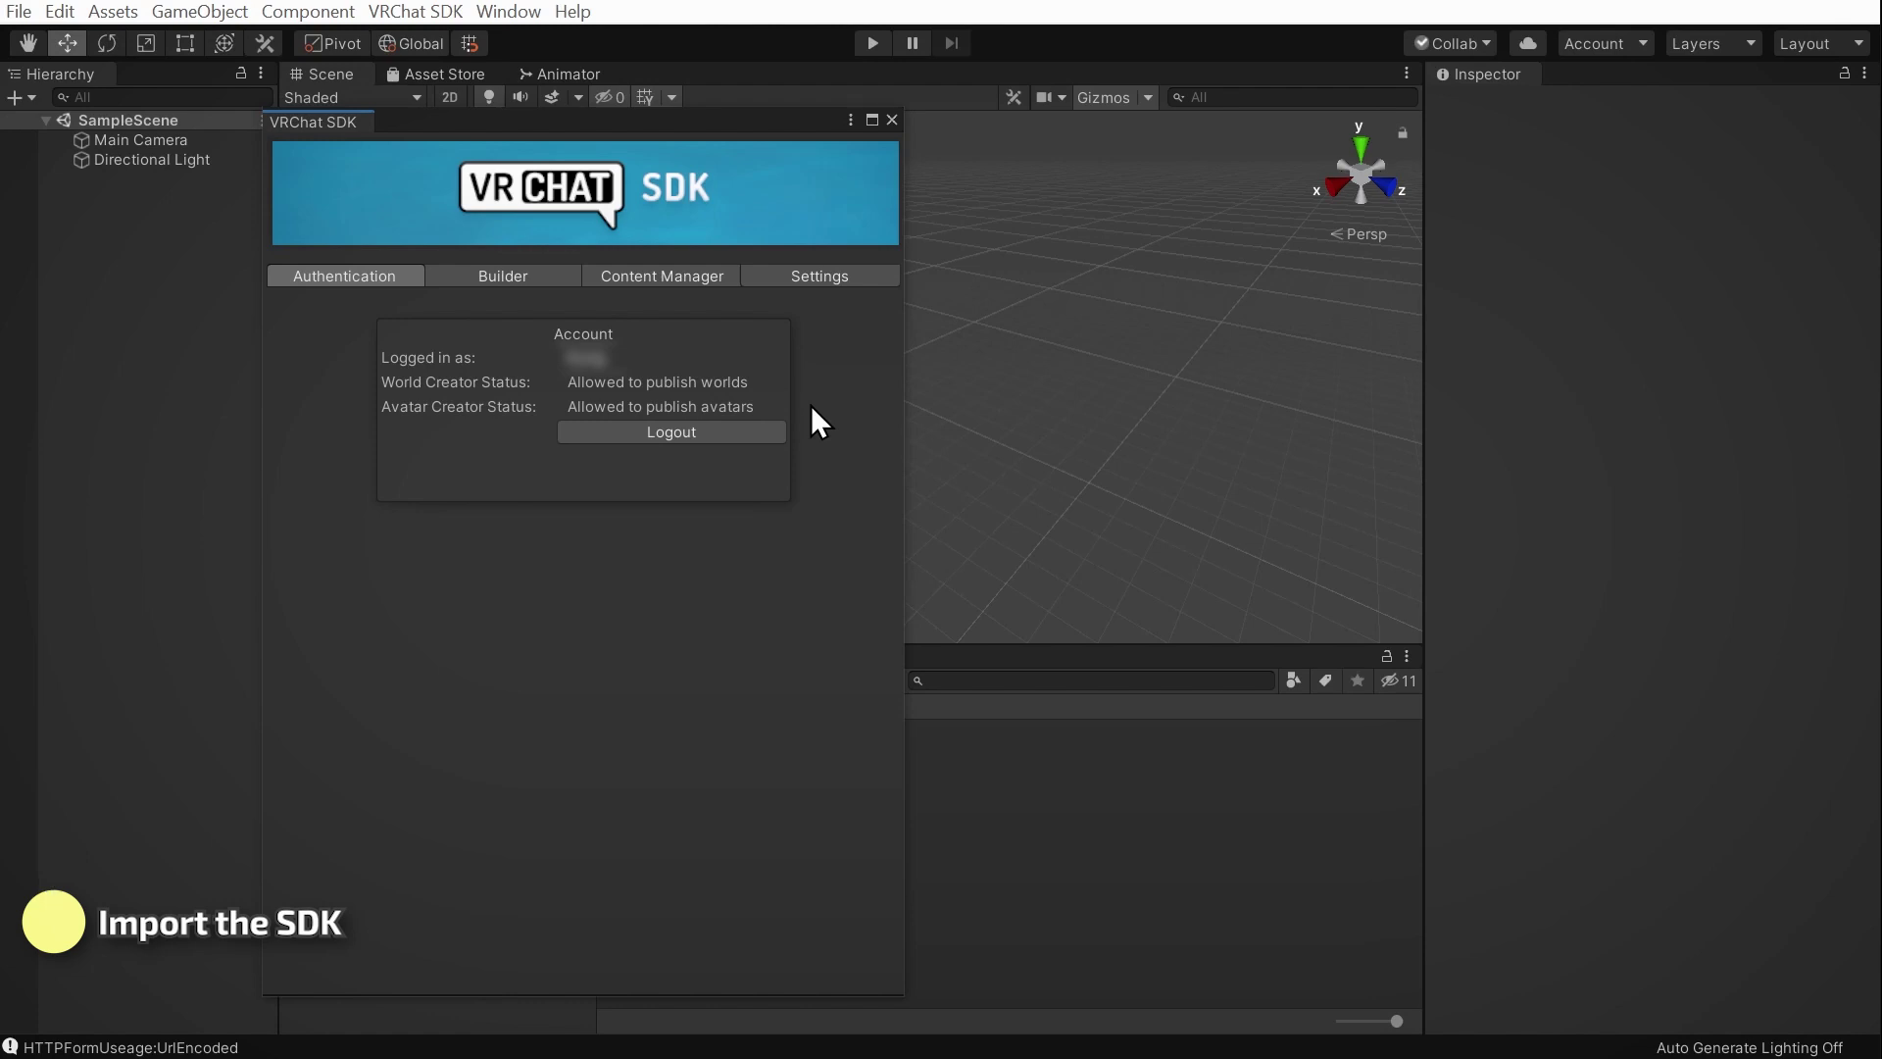
click(893, 120)
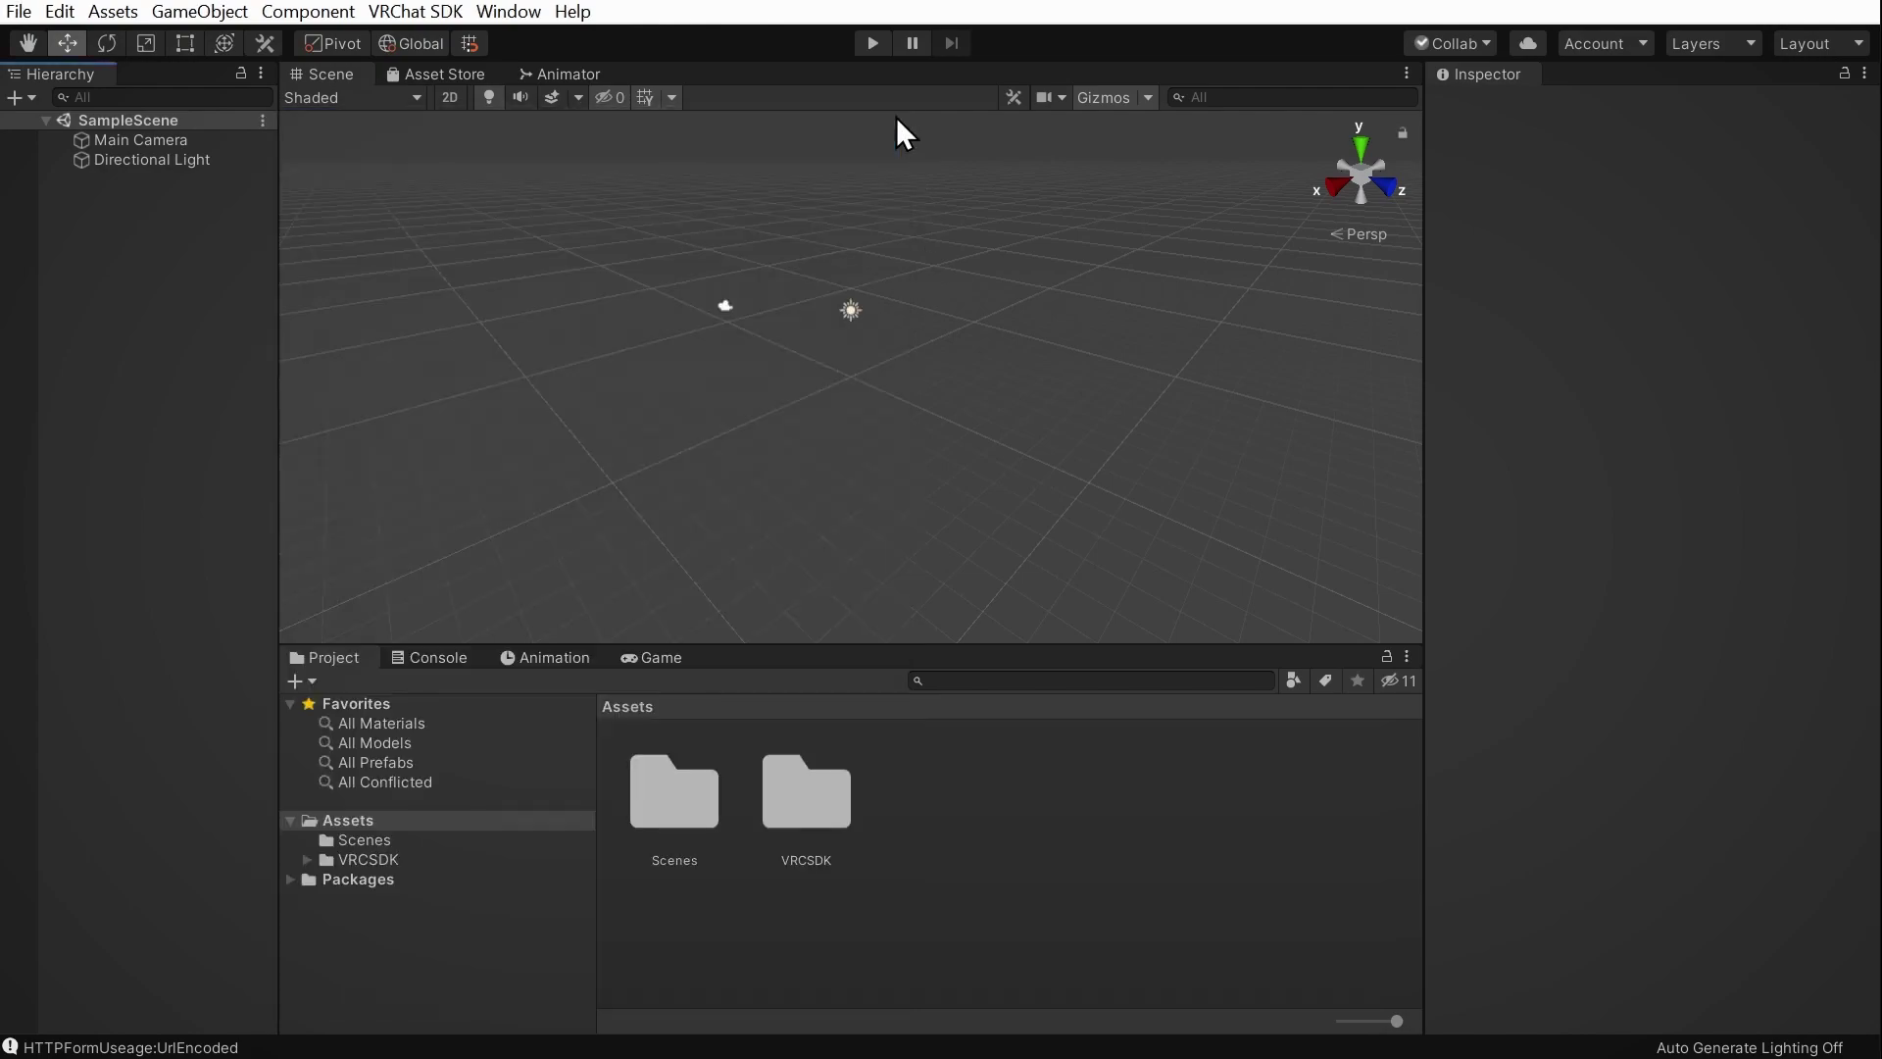